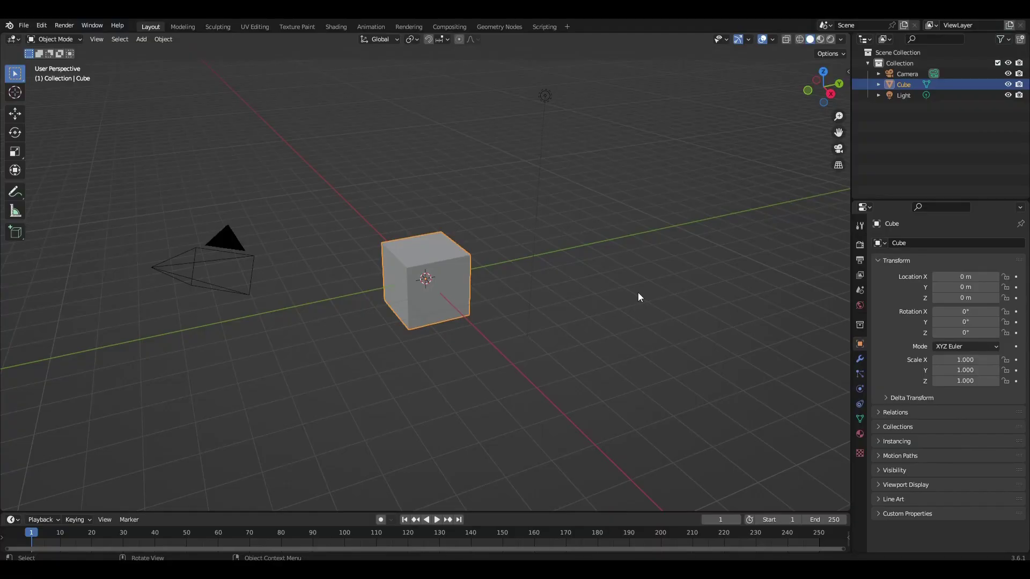
Step: Delete all the default objects and add a cylinder with 6 vertices at the world origin
key("a")
key("Delete")
key("shift+a")
mouse_move(638, 293)
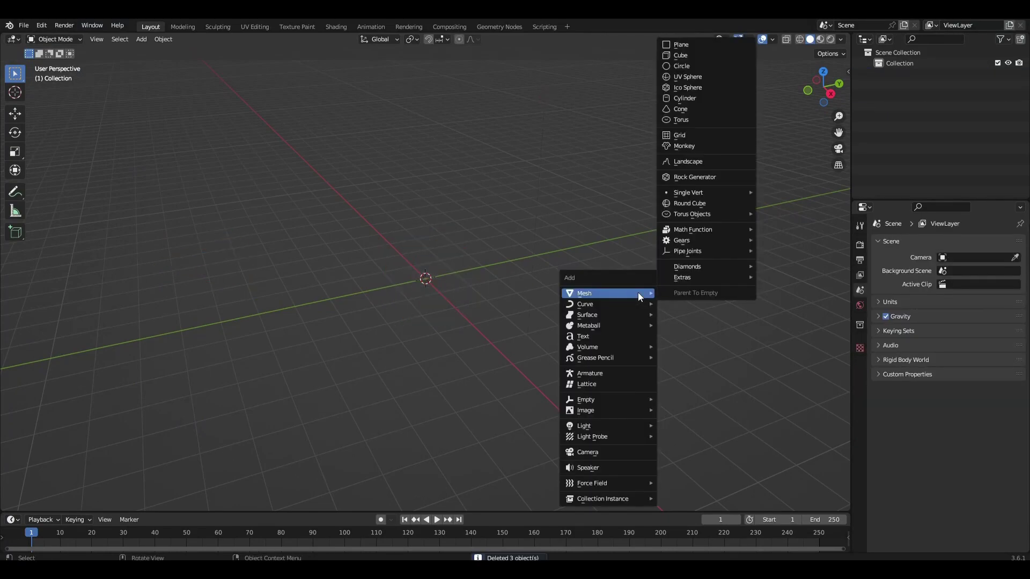
left_click(696, 99)
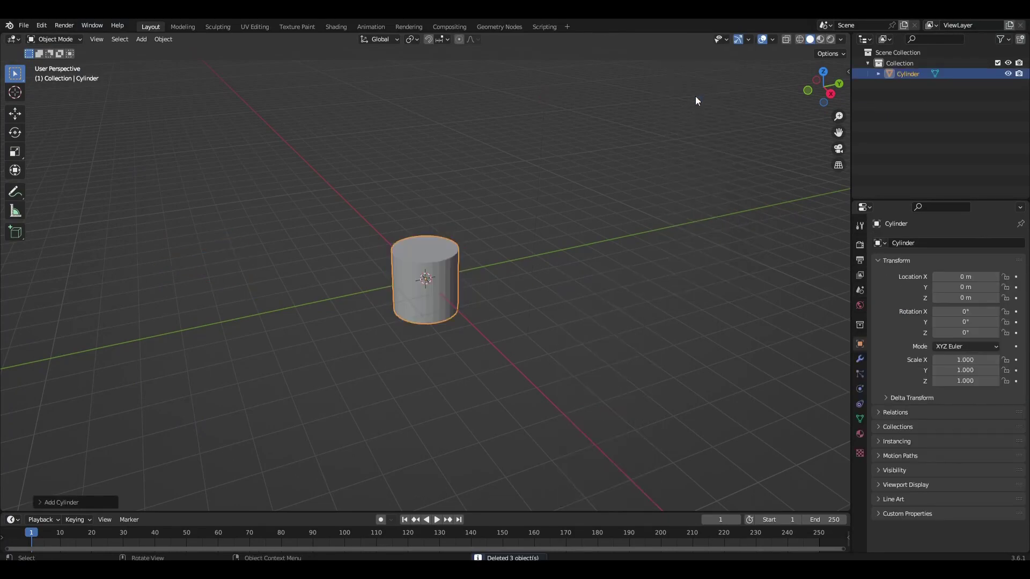
left_click(59, 502)
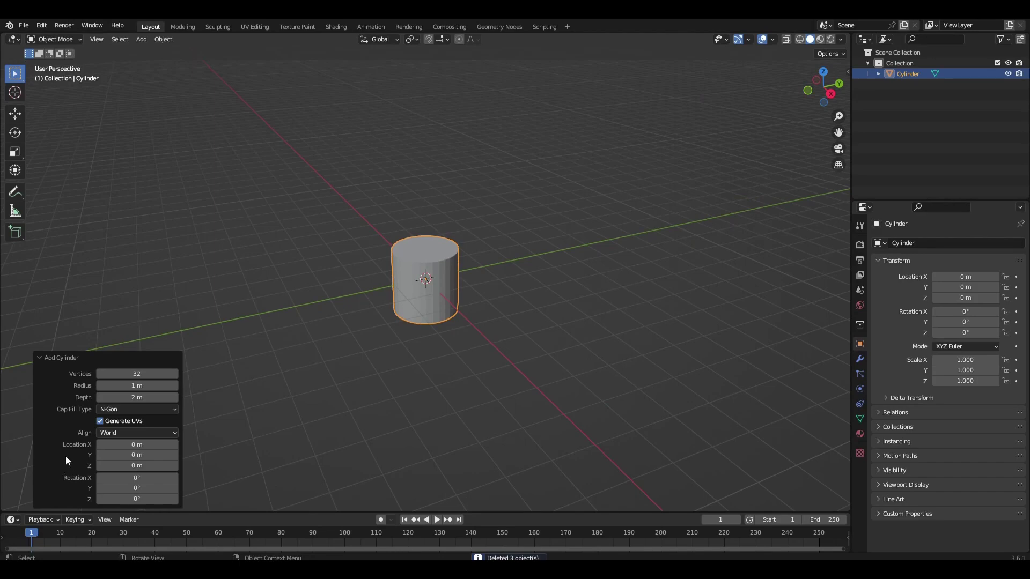
left_click(127, 374)
type("6")
key("Return")
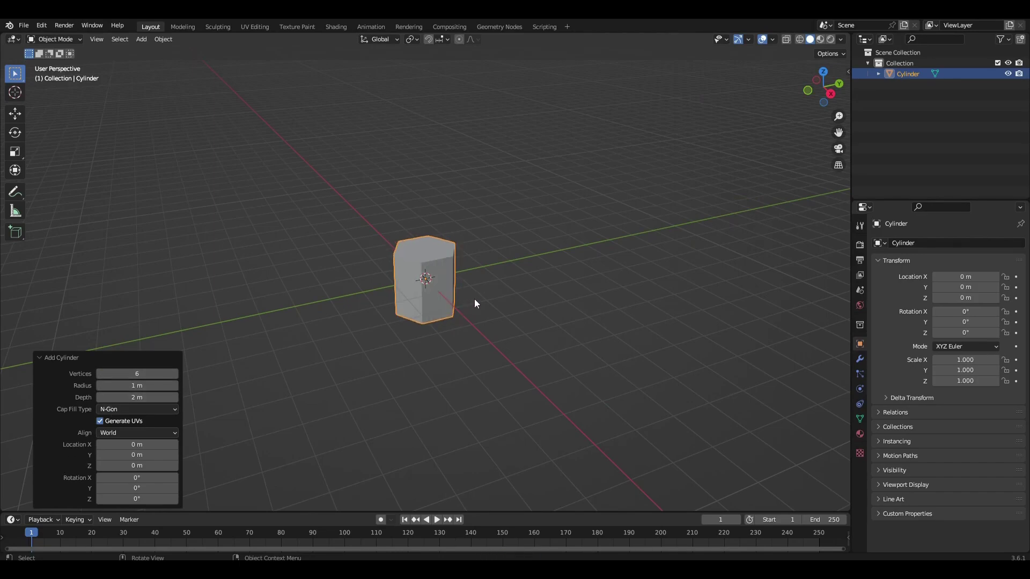
Step: Duplicate the six-sided cylinder in front view and place the copy 3 m along the X axis
key("KP_1")
middle_click_drag(474, 301, 453, 314, "shift")
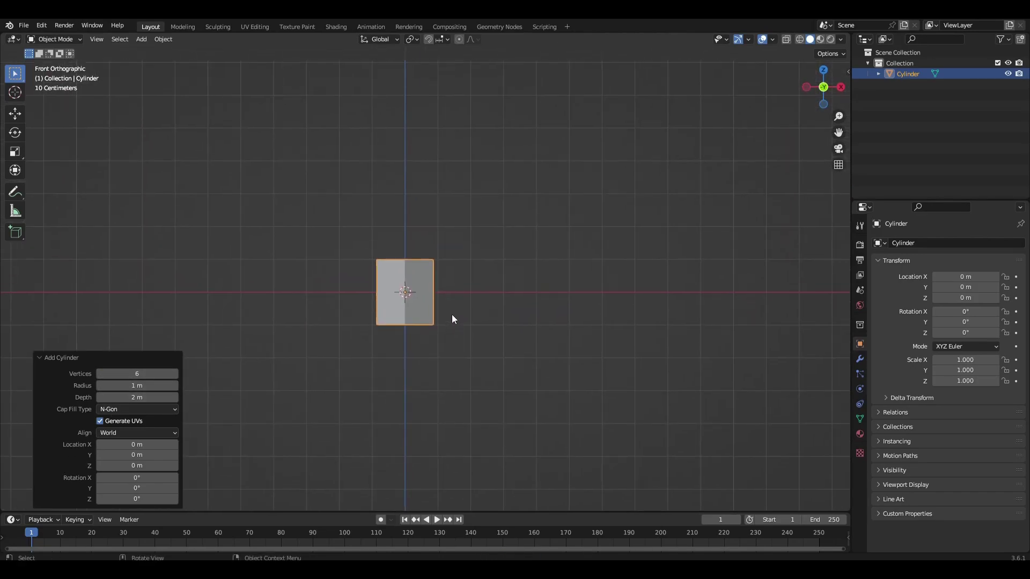
key("shift+d")
key("x")
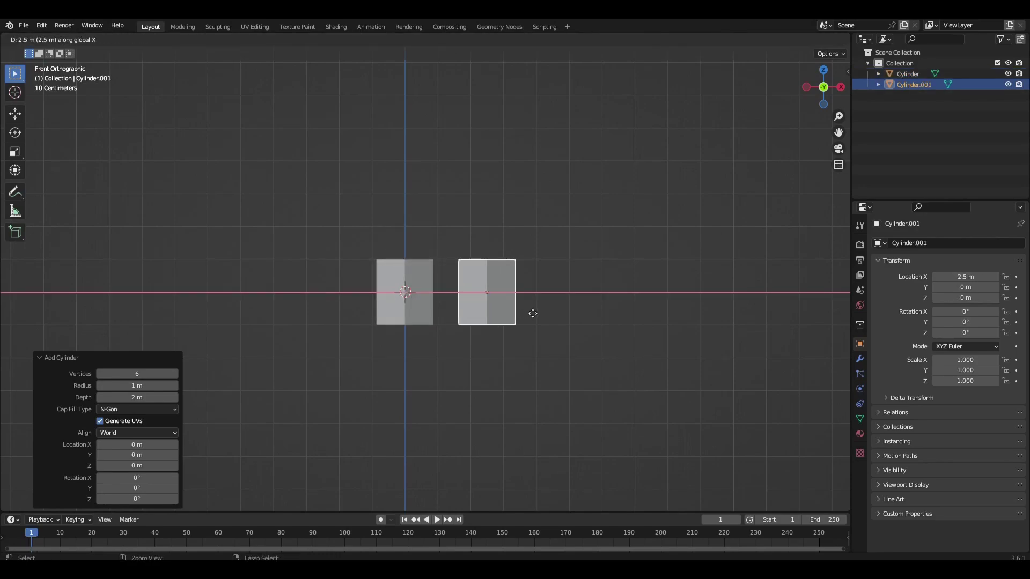
left_click(551, 312, "ctrl")
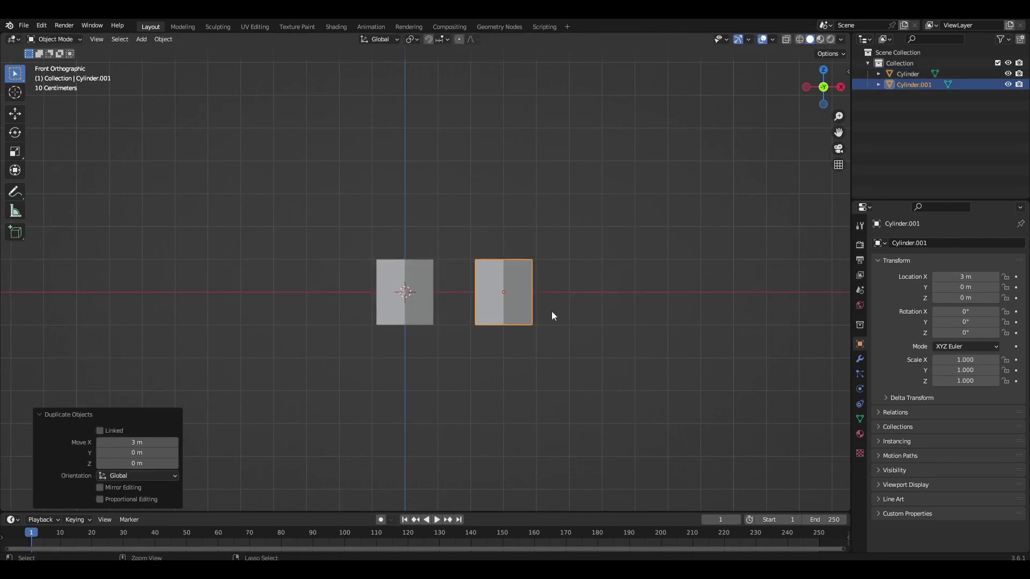
Step: Edit the original cylinder in wireframe, raising its top vertices along Z and scaling them outward to widen the upper end
left_click(429, 316)
scroll(416, 333, "up", 2)
key("Tab")
left_click(801, 40)
left_click_drag(326, 295, 474, 358)
key("g")
key("z")
left_click(492, 221, "ctrl")
key("s")
left_click(514, 228, "ctrl")
Step: Raise the original cylinder's bottom vertices to the origin level and scale them inward to narrow the base
left_click_drag(327, 363, 471, 450)
key("g")
key("z")
left_click(467, 403, "ctrl")
key("s")
left_click(452, 397, "ctrl")
Step: Scale the top vertices of the tapered crystal inward to slim its upper end
middle_click_drag(390, 227, 390, 284, "shift")
left_click_drag(338, 204, 472, 294)
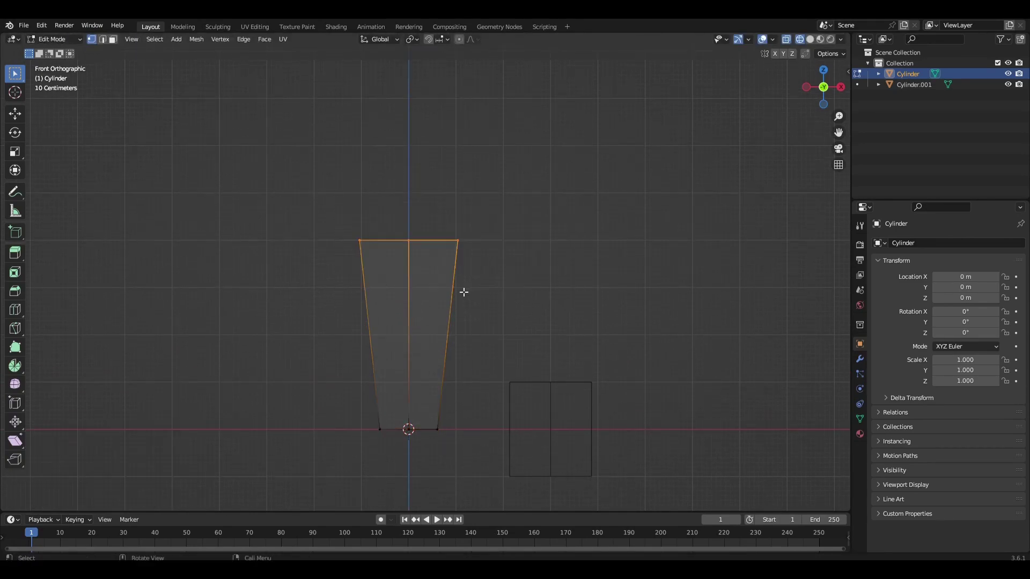
scroll(469, 295, "down", 1)
key("s")
left_click(495, 338)
Step: Extrude the crystal's top face 1.3 m upward and merge the new vertices into a single pointed tip
key("e")
left_click(501, 277, "ctrl")
key("s")
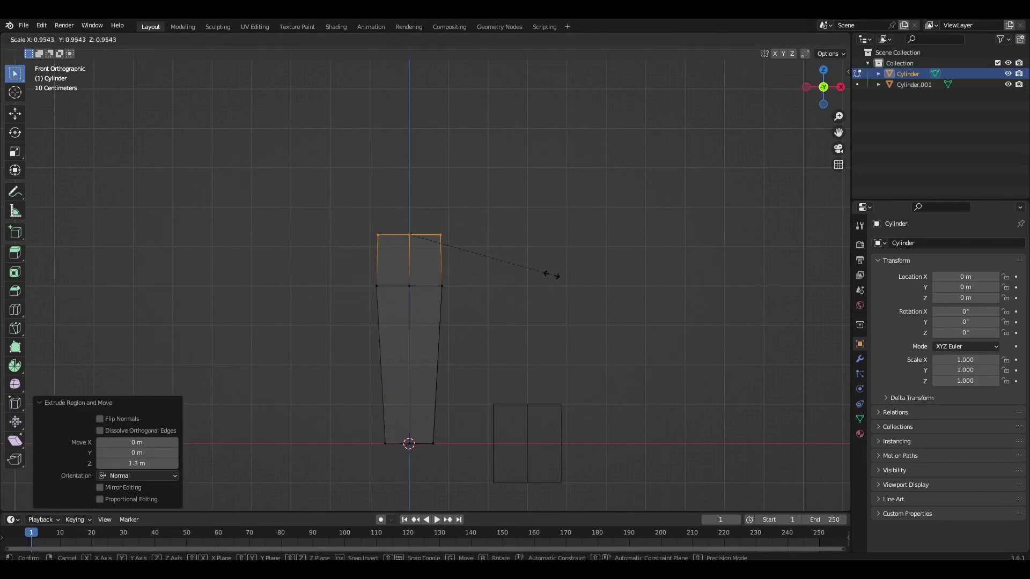
left_click(433, 242, "ctrl")
key("m")
left_click(431, 244)
Step: Move the pointed crystal's whole mesh upward along Z, clear of the origin
middle_click_drag(430, 252, 439, 194, "shift")
left_click_drag(362, 323, 452, 406)
key("a")
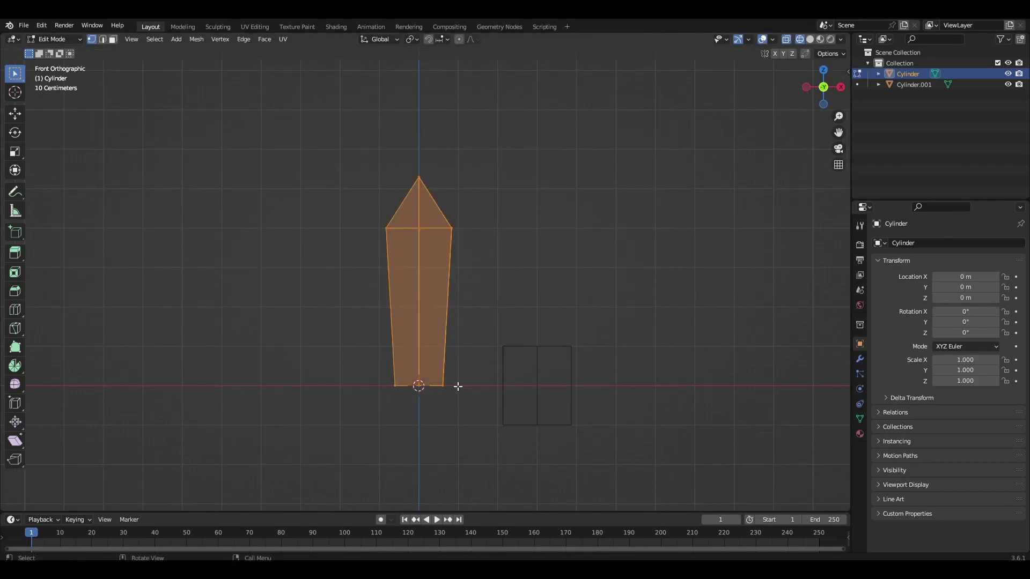
key("g")
key("z")
left_click(457, 340, "ctrl")
Step: Lower the pointed crystal's bottom vertices along Z to lengthen its body
left_click_drag(377, 325, 459, 375)
key("g")
key("z")
left_click(455, 397, "ctrl")
Step: Lower the whole pointed crystal mesh along Z until its base sits at the origin, and leave mesh editing
key("a")
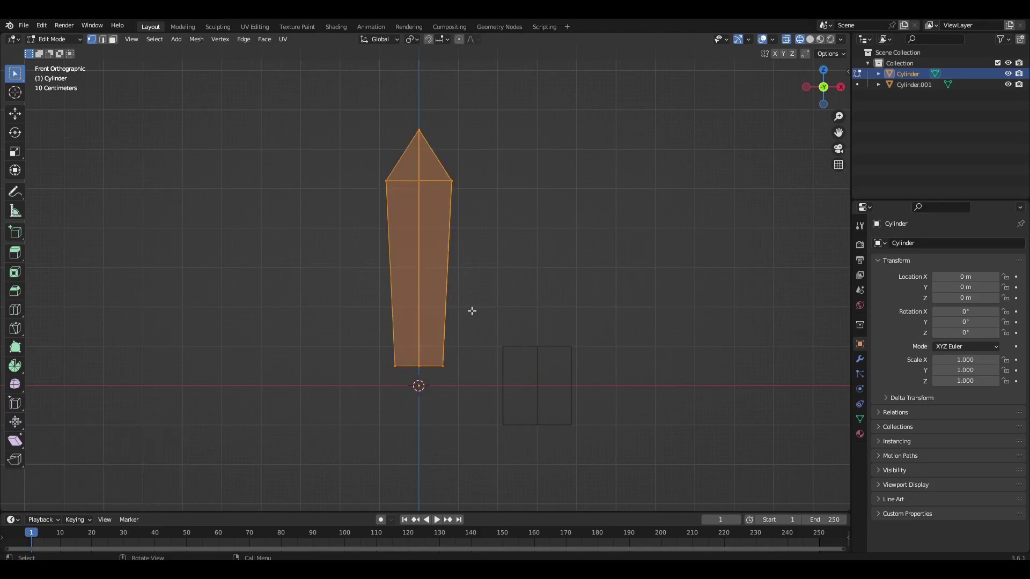
key("g")
key("z")
left_click(466, 333)
key("Tab")
Step: Edit the duplicate cylinder and raise its whole mesh along Z until its base sits on the X axis
middle_click_drag(490, 330, 445, 381)
left_click(462, 381)
key("KP_1")
scroll(448, 382, "up", 1)
key("Tab")
key("g")
key("z")
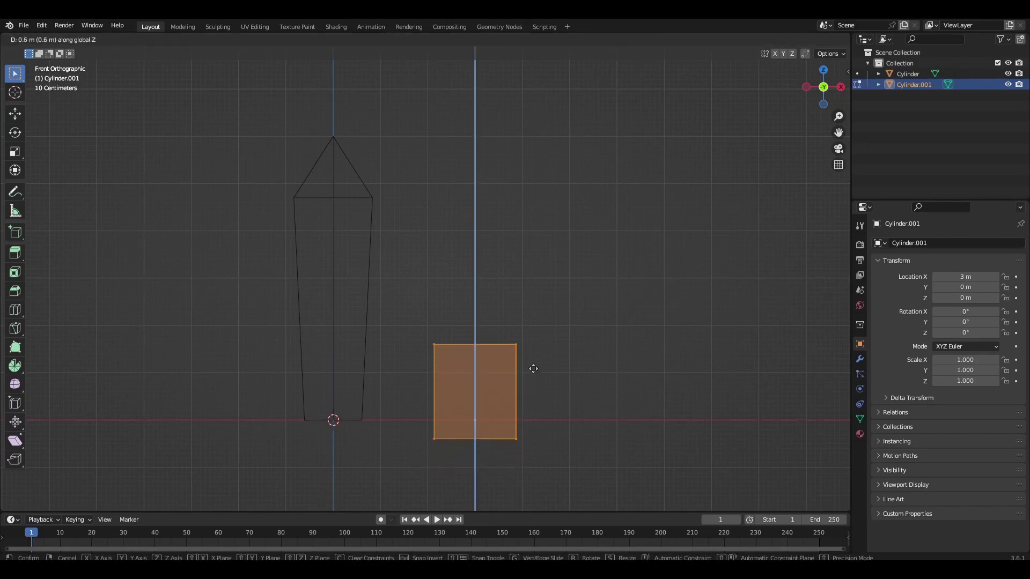
left_click(535, 350)
Step: Raise the duplicate cylinder's top vertices 1.2 m along Z
middle_click_drag(457, 313, 430, 329, "shift")
left_click_drag(390, 303, 506, 363)
key("g")
key("z")
left_click(502, 310)
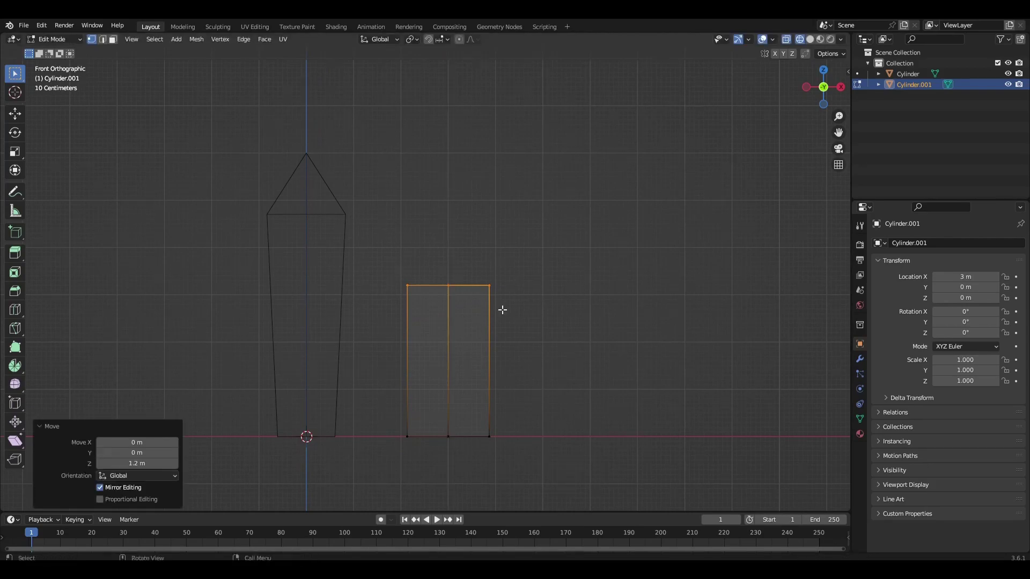
Step: Extrude the duplicate's top face 1.2 m upward and scale it to 0.6 for a flat, tapered cap
key("e")
left_click(501, 265)
key("s")
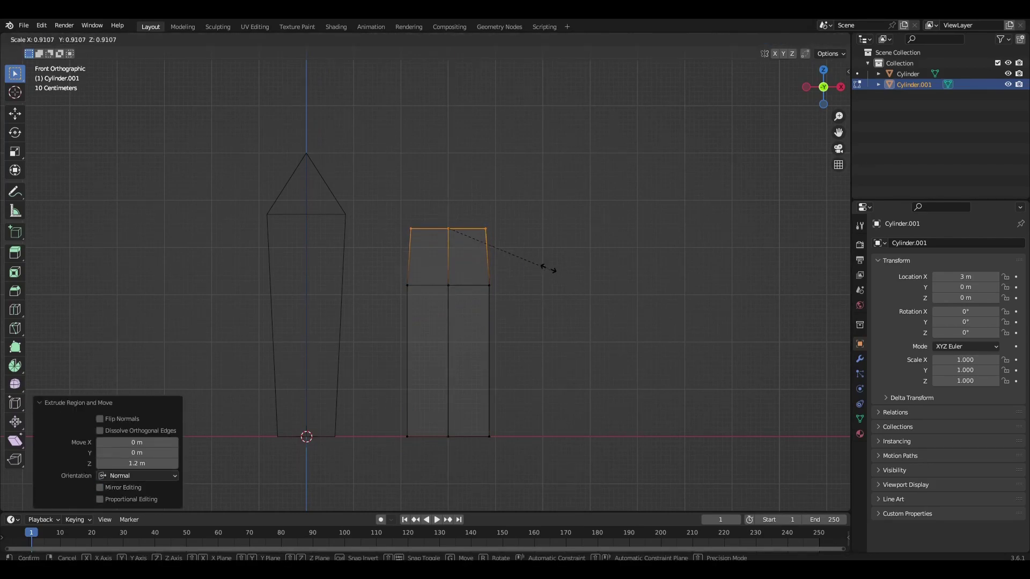
left_click(518, 259)
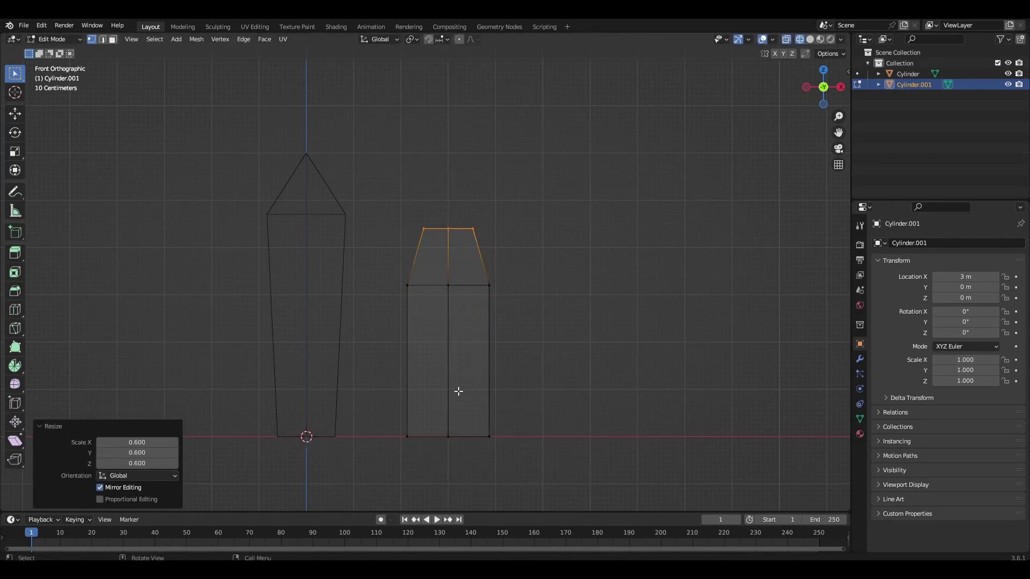
Step: Scale the duplicate crystal's bottom vertices to 0.8 to narrow its base
left_click_drag(367, 399, 545, 480)
key("s")
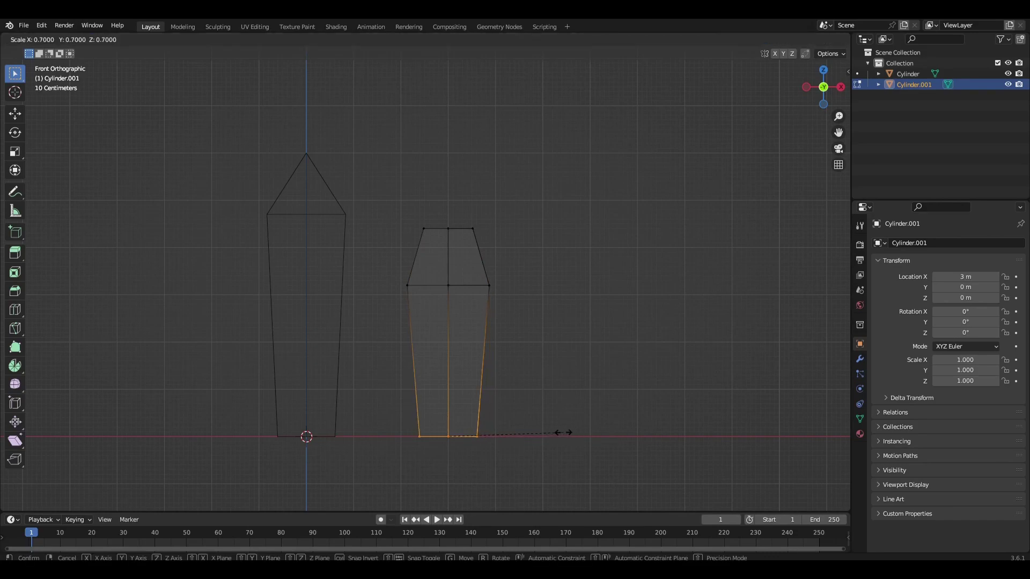
left_click(568, 430)
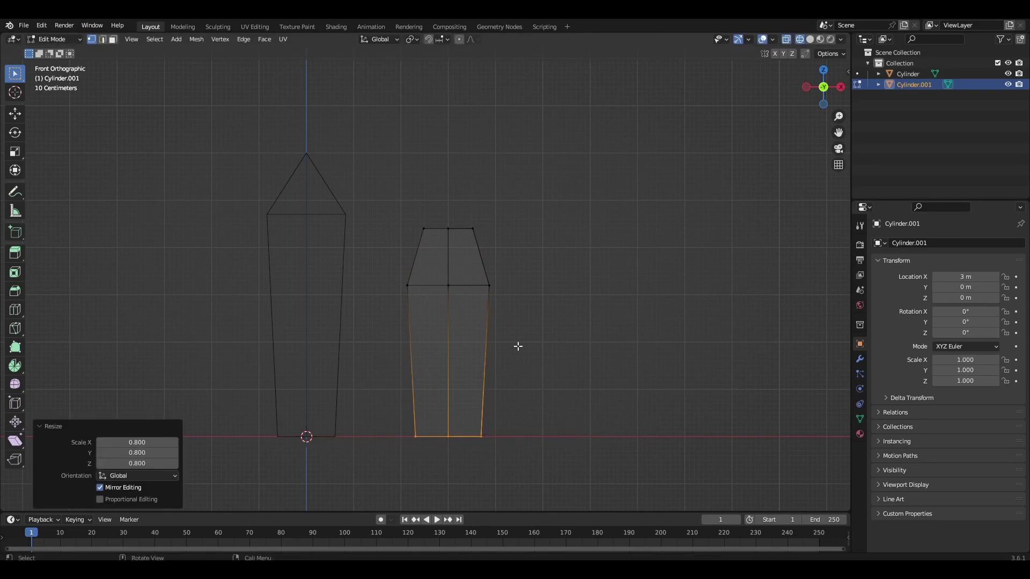
Step: Switch to solid shading, bevel alternating vertices of the flat-topped crystal by about 0.5 m, and scale the bevelled selection along Z
left_click(811, 39)
middle_click_drag(440, 278, 367, 296)
middle_click_drag(442, 274, 542, 393)
middle_click_drag(423, 413, 440, 385)
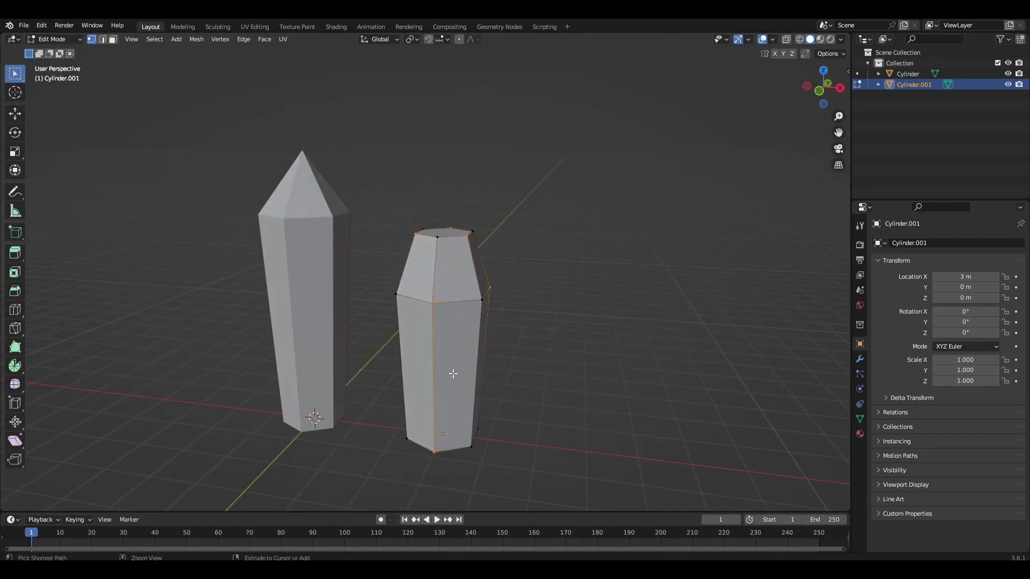
key("ctrl+shift+b")
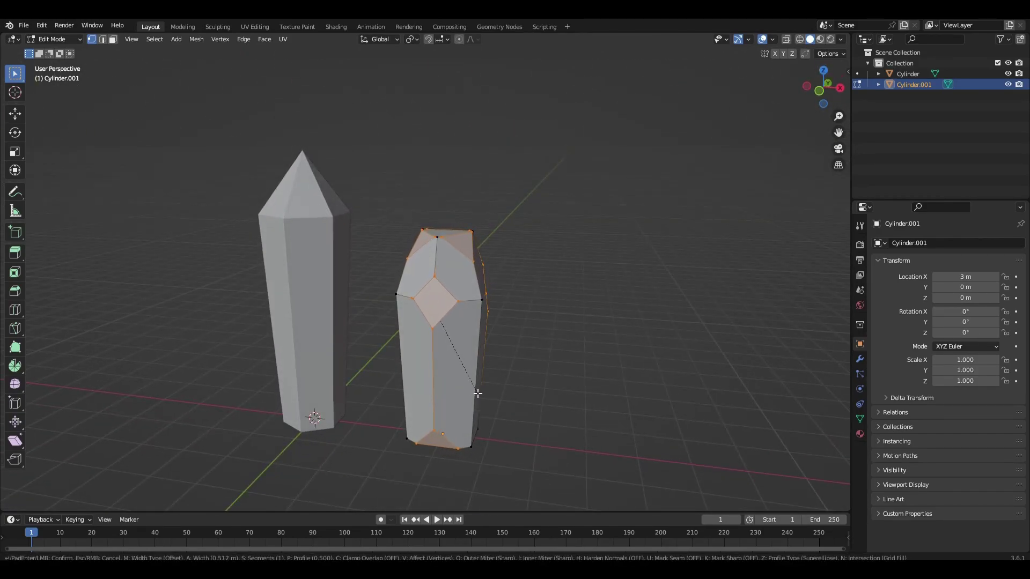
left_click(478, 393)
key("s")
key("z")
left_click(475, 384)
Step: In face selection, scale a facet of the flat-topped crystal along Z and slide it to vary the shape
key("3")
middle_click_drag(476, 384, 492, 352)
key("s")
key("z")
key("g")
key("g")
Step: Shift individual vertices of the flat-topped crystal to make its facets irregular, and leave mesh editing
middle_click_drag(503, 304, 418, 400)
key("1")
left_click(412, 413)
key("g")
left_click(413, 404)
left_click(424, 385)
key("g")
key("z")
key("Tab")
Step: Move both crystals 11 m along the X axis, away from the origin
mouse_move(434, 358)
middle_mouse_down()
mouse_move(485, 476)
mouse_move(431, 361)
middle_mouse_up()
key("a")
key("g")
key("x")
left_click(744, 402)
Step: Move both crystals into a new collection named CRYSTALS
key("m")
left_click(735, 401)
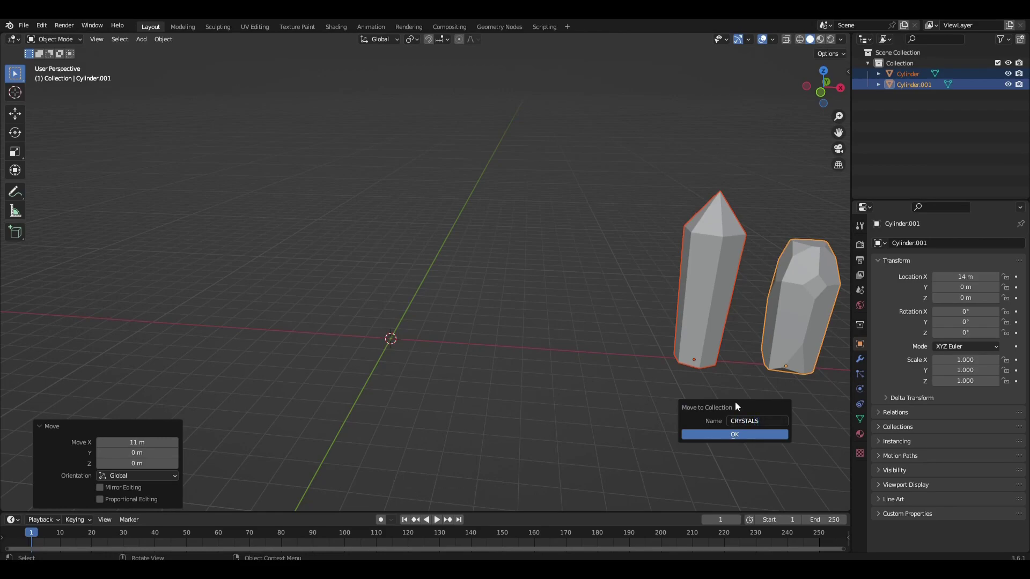
left_click(722, 435)
Step: Add a Torus curve spiral at the origin, increase its number of turns, and return to Object Mode
middle_click_drag(722, 438, 485, 377)
key("shift+a")
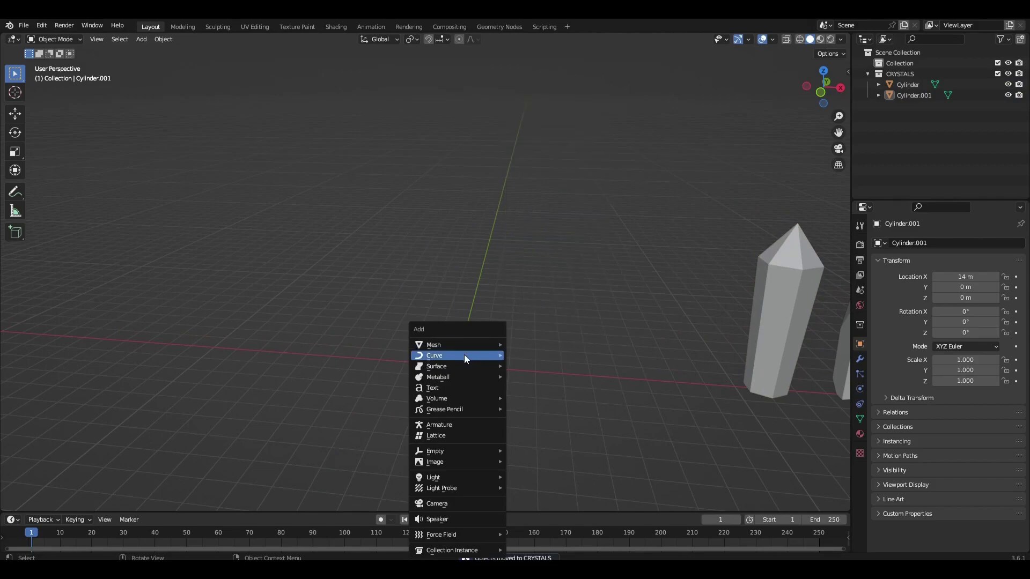
mouse_move(479, 354)
mouse_move(558, 286)
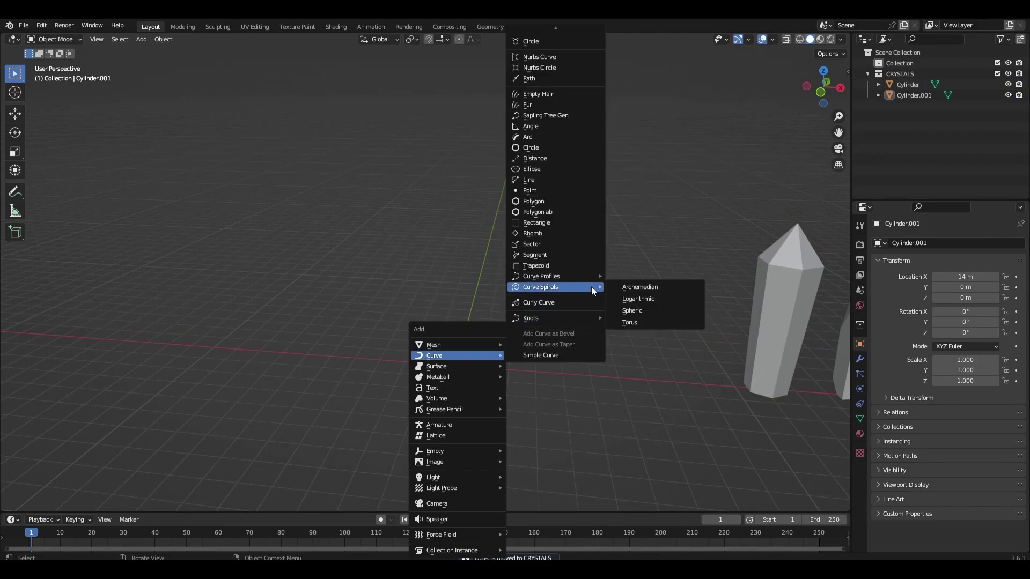
left_click(635, 322)
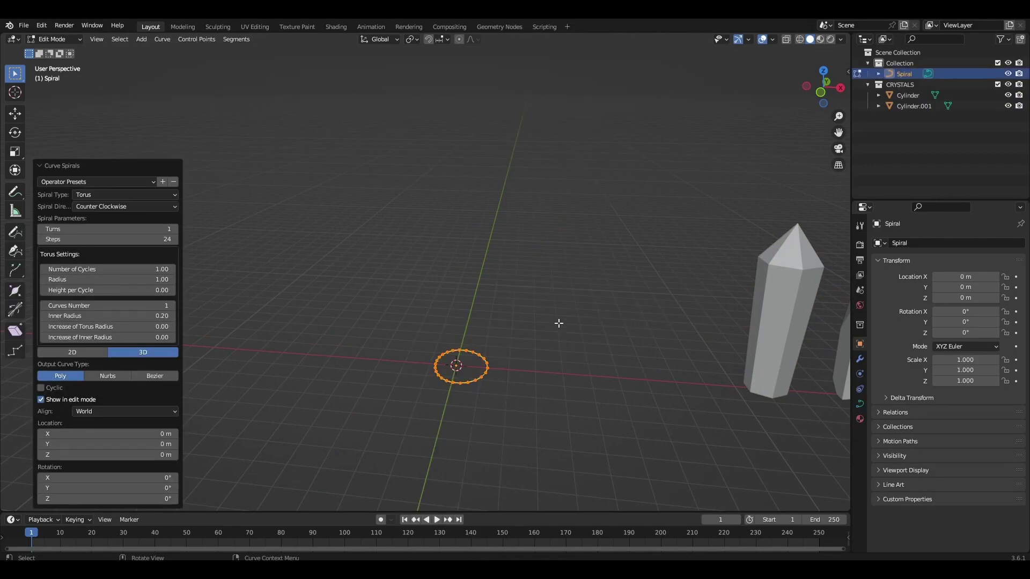
left_click(174, 230)
left_click(175, 230)
middle_click_drag(346, 263, 563, 322)
key("Tab")
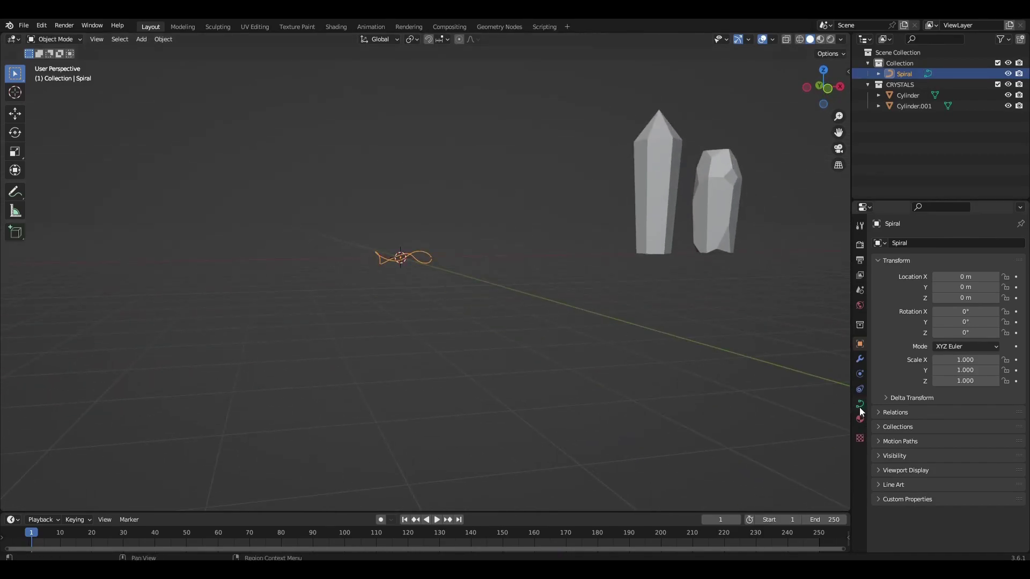
Step: Give the spiral curve a round bevel with a depth of 0.05 m
left_click(860, 404)
left_click(880, 420)
scroll(922, 456, "down", 3)
left_click(961, 465)
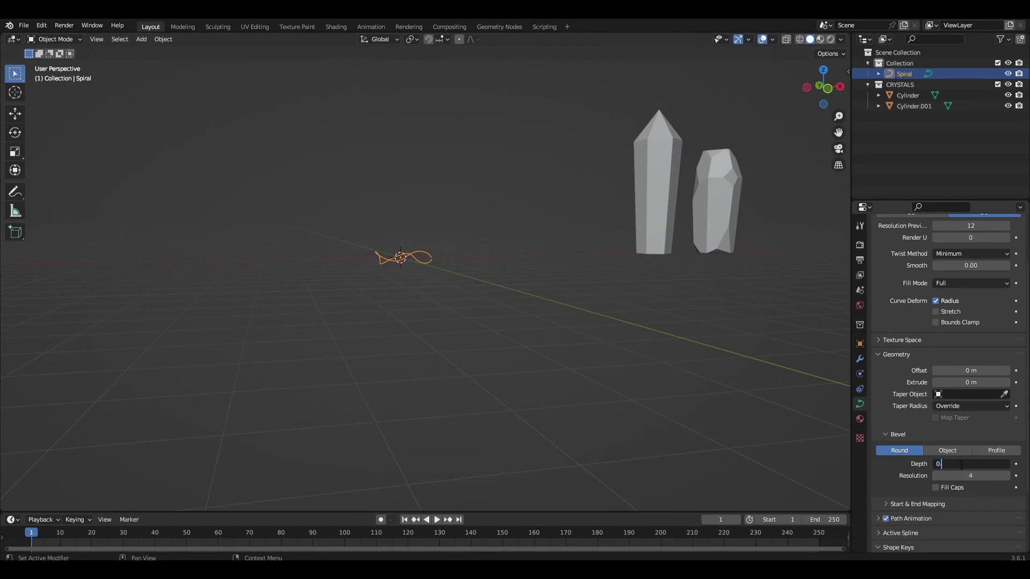
key("Return")
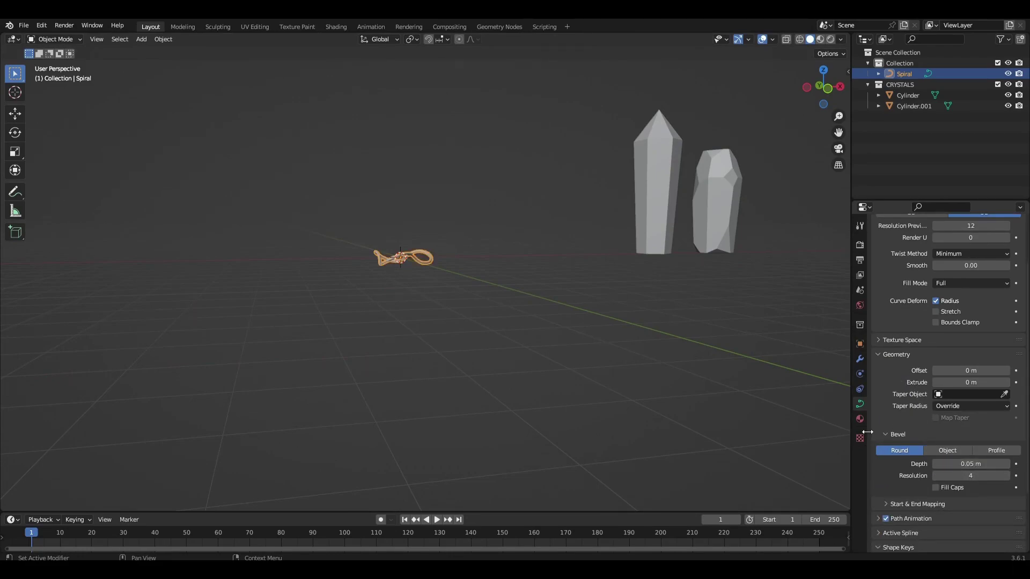
Step: Convert the bevelled spiral curve to a mesh
left_click(164, 40)
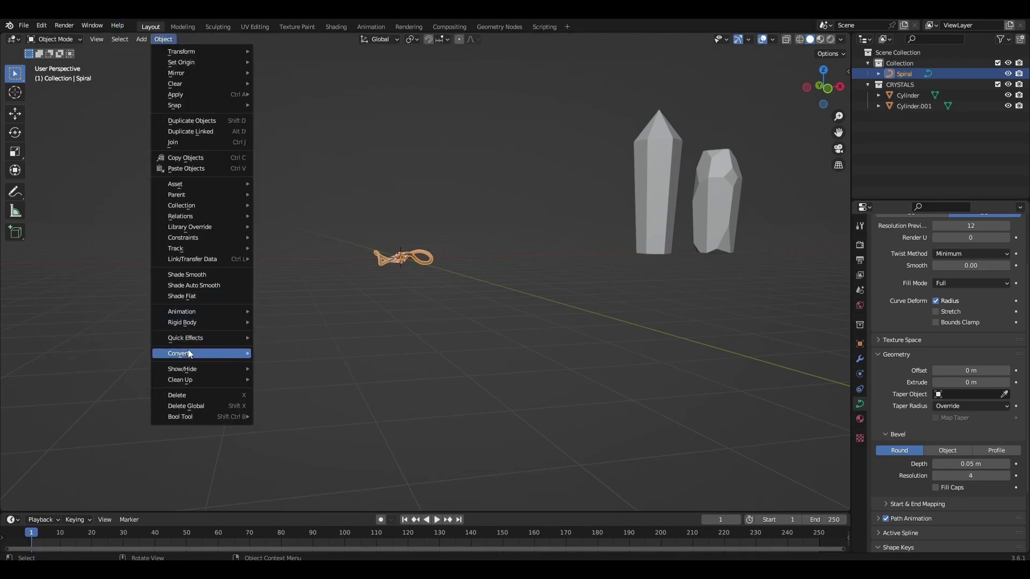
mouse_move(188, 353)
left_click(288, 365)
Step: Rotate the spiral mesh freely by 35° and -10° with trackball rotation and scale it to 2.9
key("s")
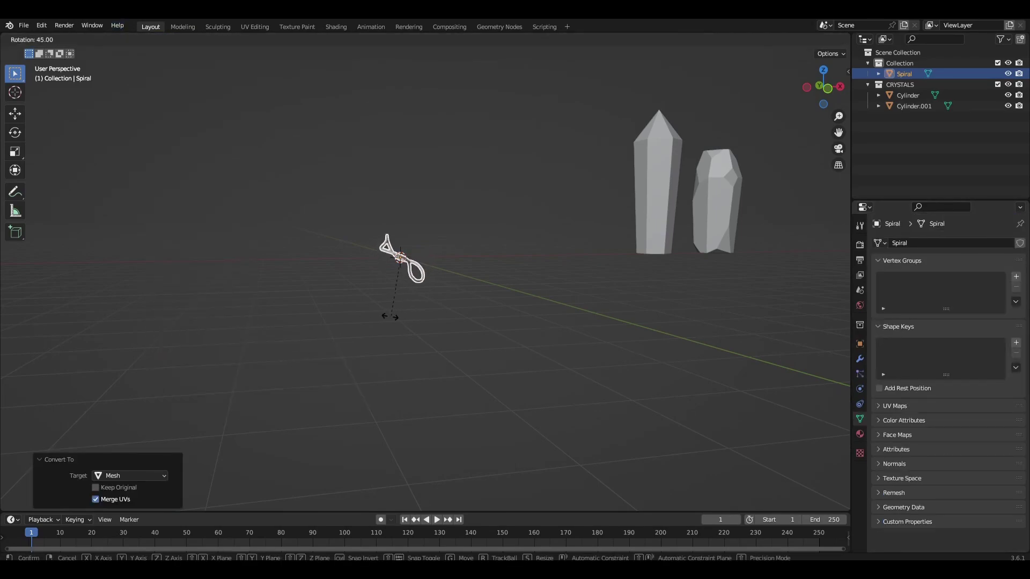
key("r")
left_click(386, 303)
key("s")
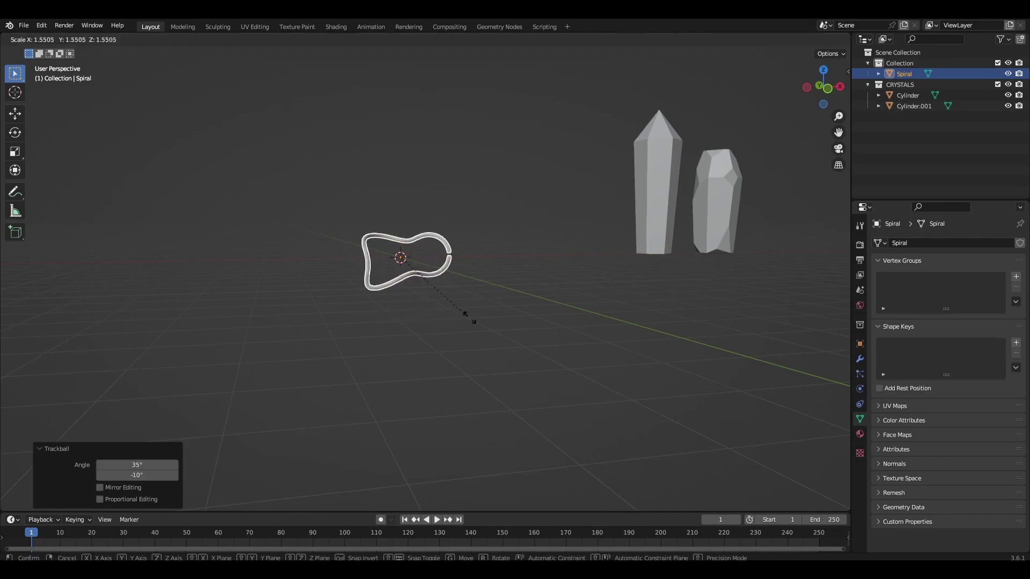
left_click(547, 340)
middle_click_drag(469, 304, 482, 320)
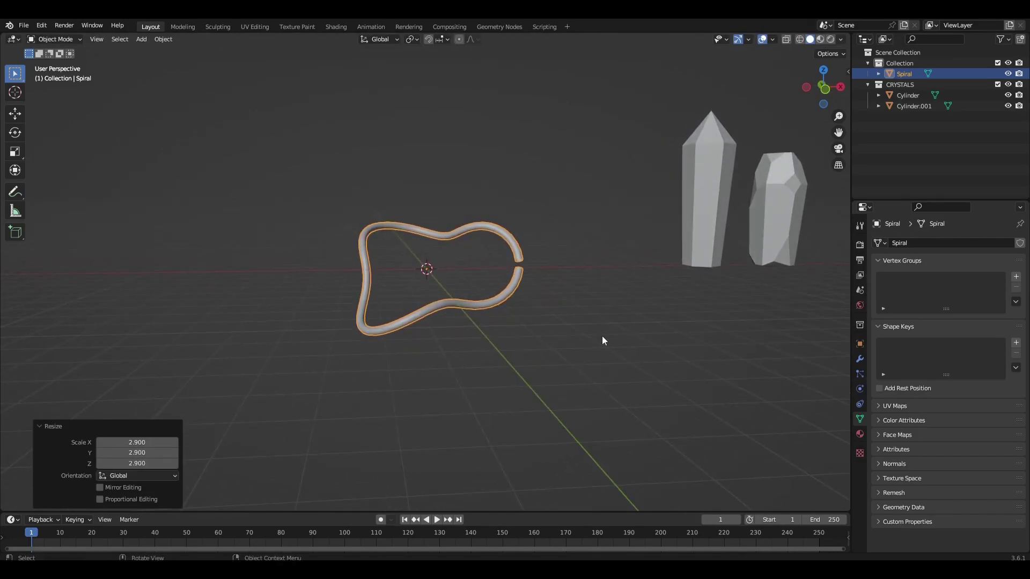
Step: Add a particle system to the spiral, set it to Hair, and enable the Advanced options
left_click(860, 374)
left_click(1021, 244)
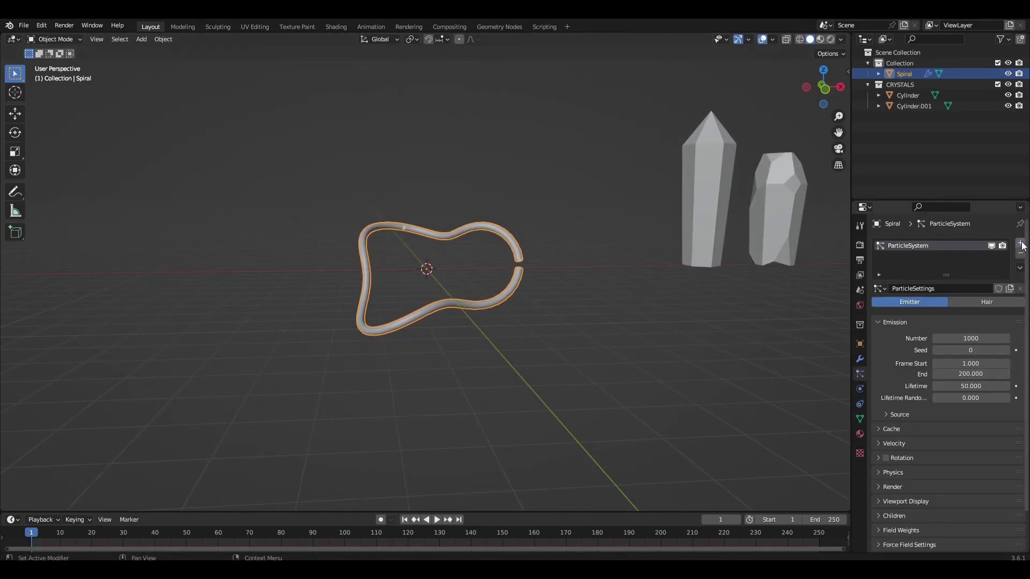
left_click(971, 301)
left_click(955, 316)
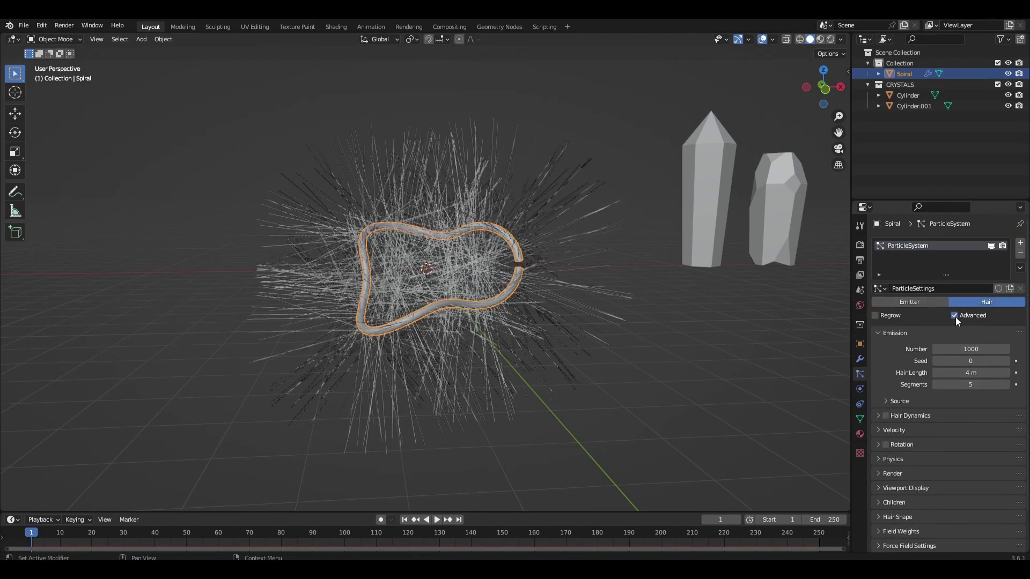
Step: Adjust the emission source options of the spiral's hair particles
left_click(945, 419)
left_click(943, 453)
left_click(942, 443)
left_click(943, 465)
left_click(895, 402)
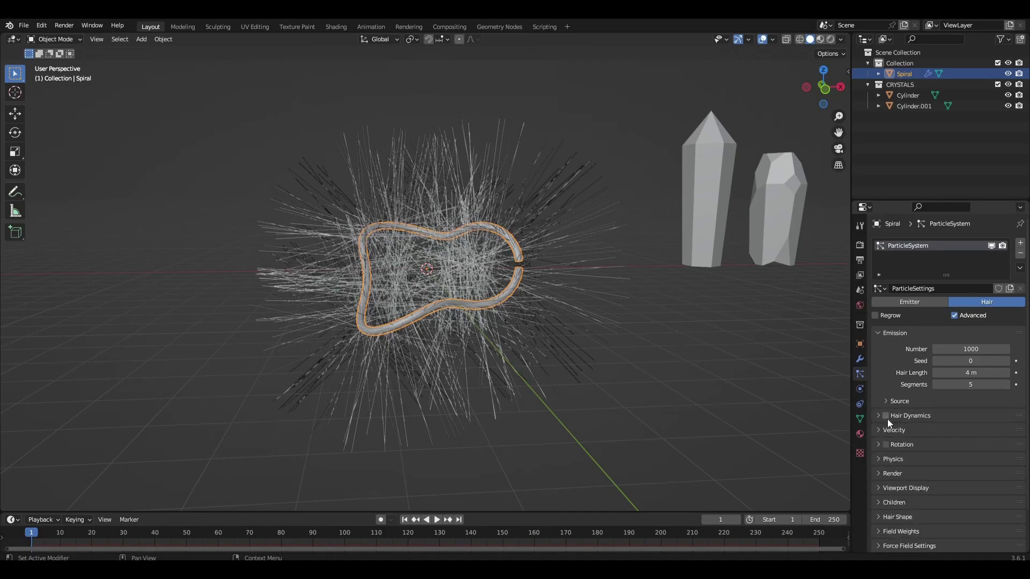
Step: Enable particle rotation with the orientation axis set to Normal and Randomize at 1.000
left_click(885, 444)
left_click(971, 461)
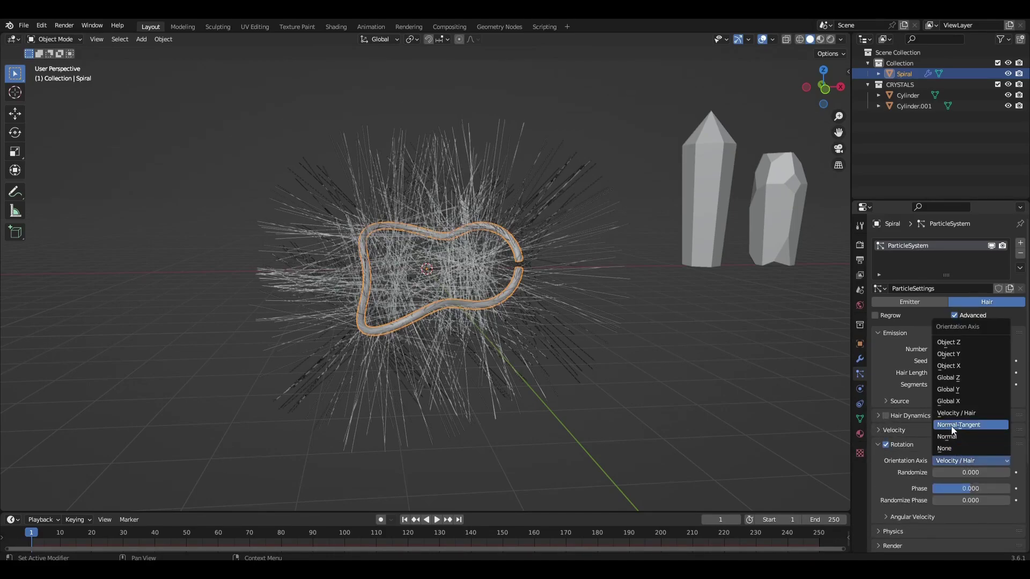
left_click(966, 432)
left_click_drag(942, 473, 1014, 473)
scroll(894, 455, "down", 6)
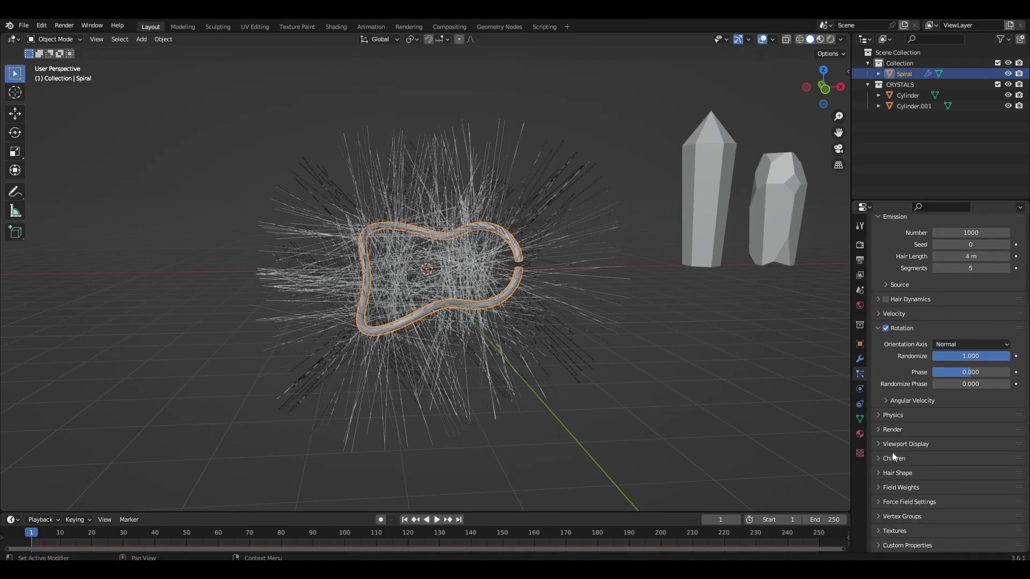
Step: Render the spiral's hair particles as a collection, using CRYSTALS as the instance collection with Scale Randomness at 0.837
left_click(882, 430)
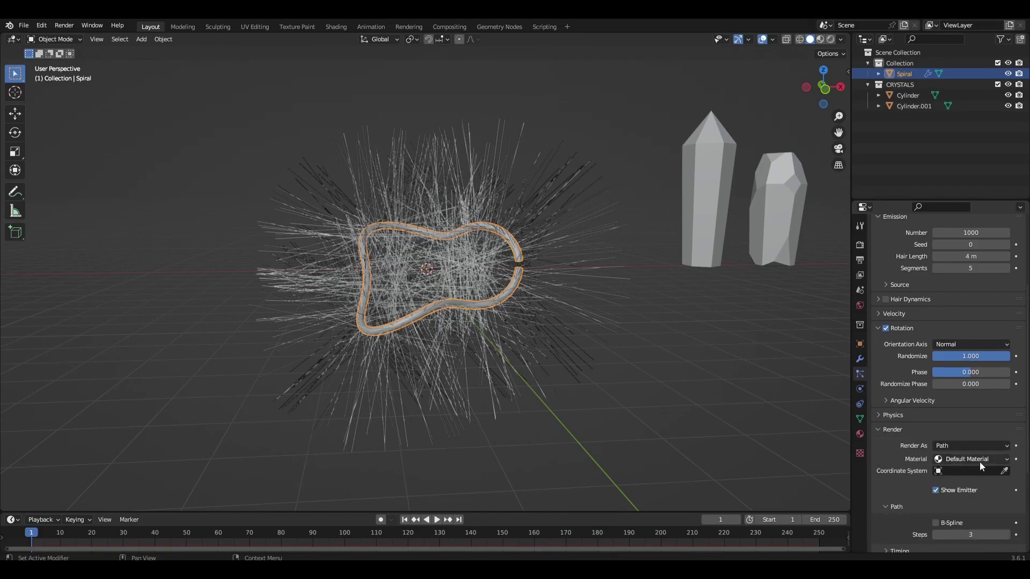
left_click(974, 446)
left_click(955, 494)
left_click(968, 525)
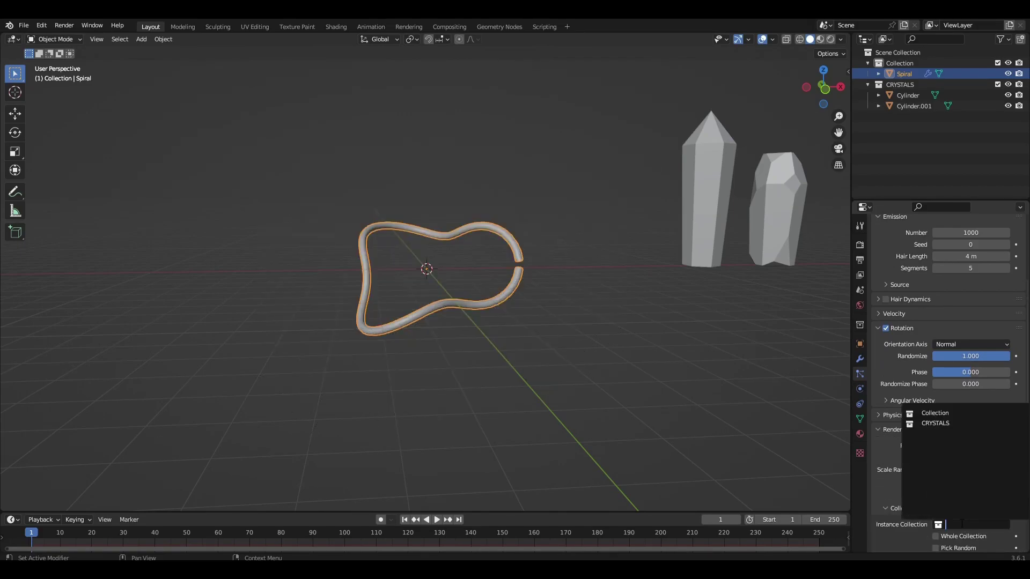
left_click(943, 427)
left_click(687, 365)
scroll(604, 358, "up", 2)
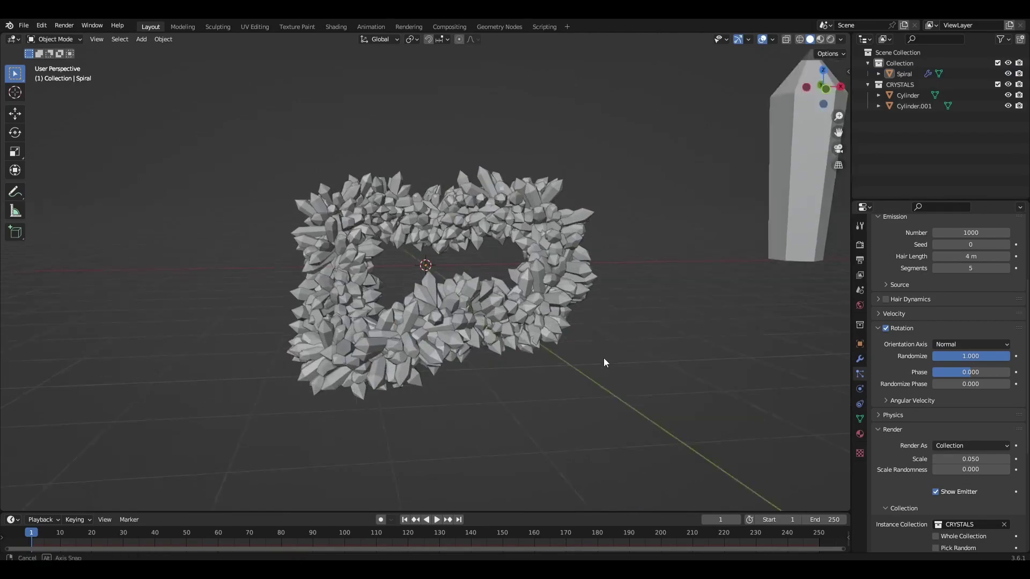
middle_click_drag(603, 359, 546, 341)
middle_click_drag(546, 342, 572, 344)
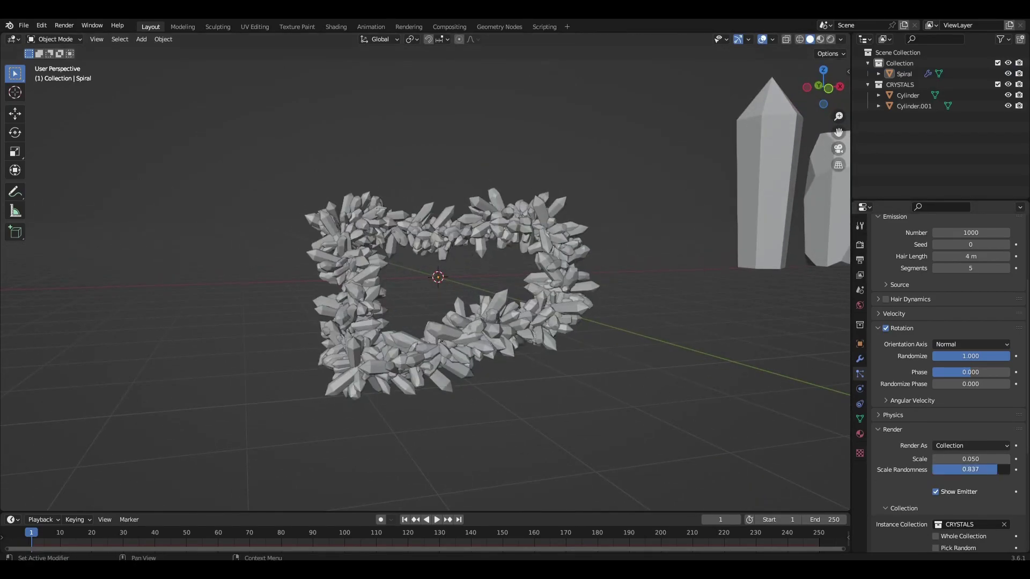
Step: Set the render engine to Cycles with GPU Compute and viewport denoising, and switch the viewport to rendered shading
left_click(961, 243)
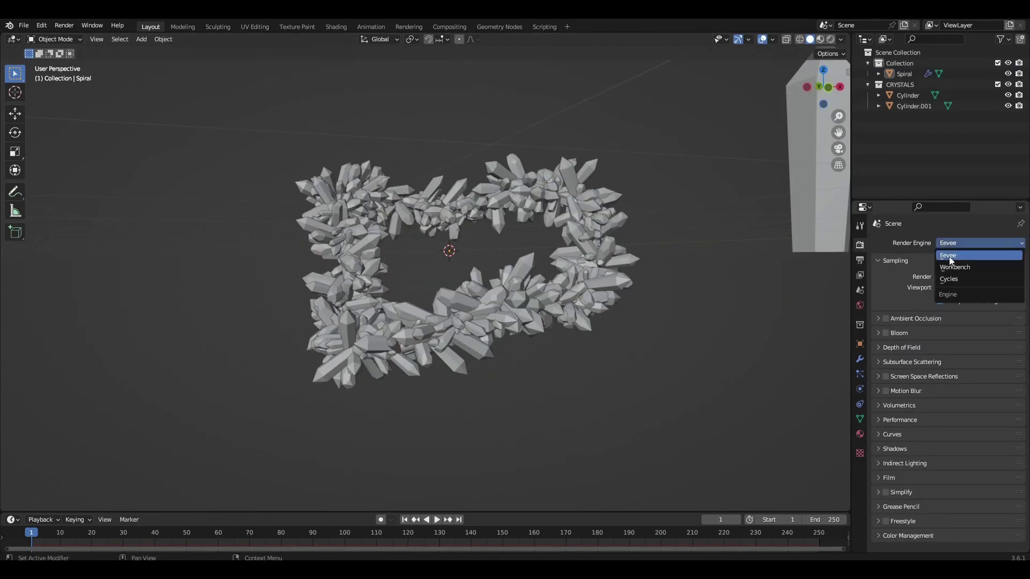
left_click(954, 278)
left_click(954, 271)
left_click(945, 294)
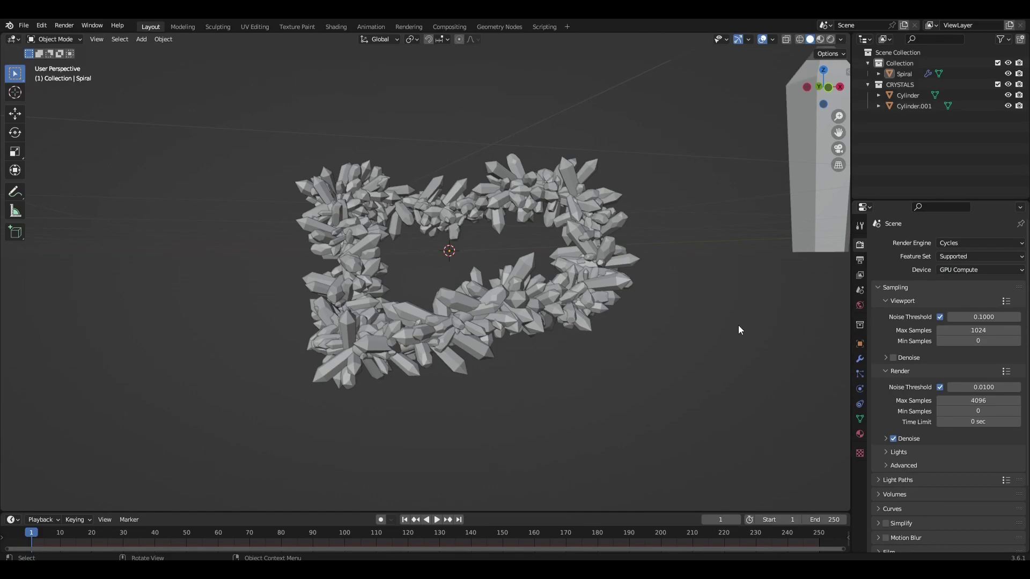
scroll(674, 338, "up", 2)
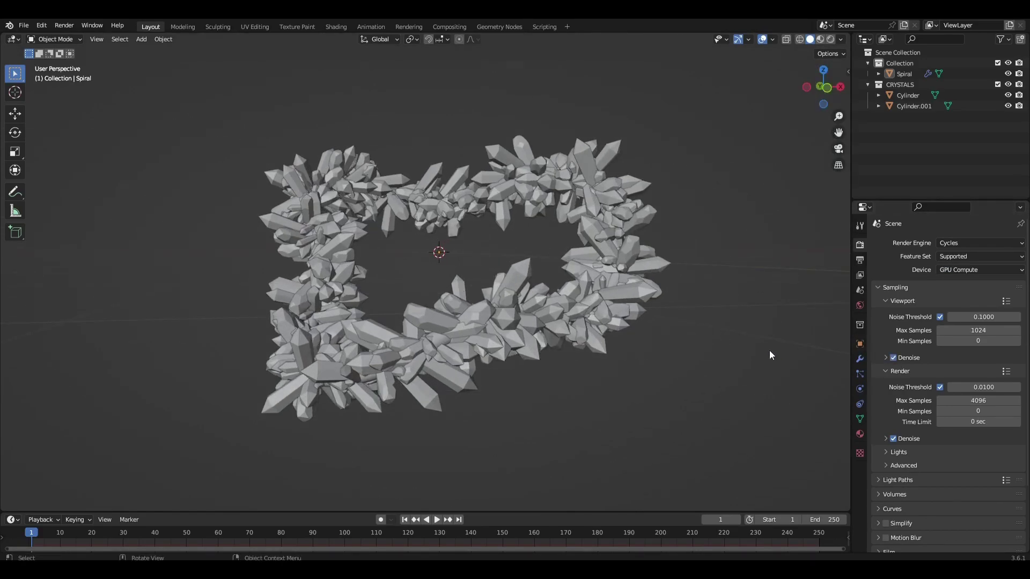
left_click(831, 39)
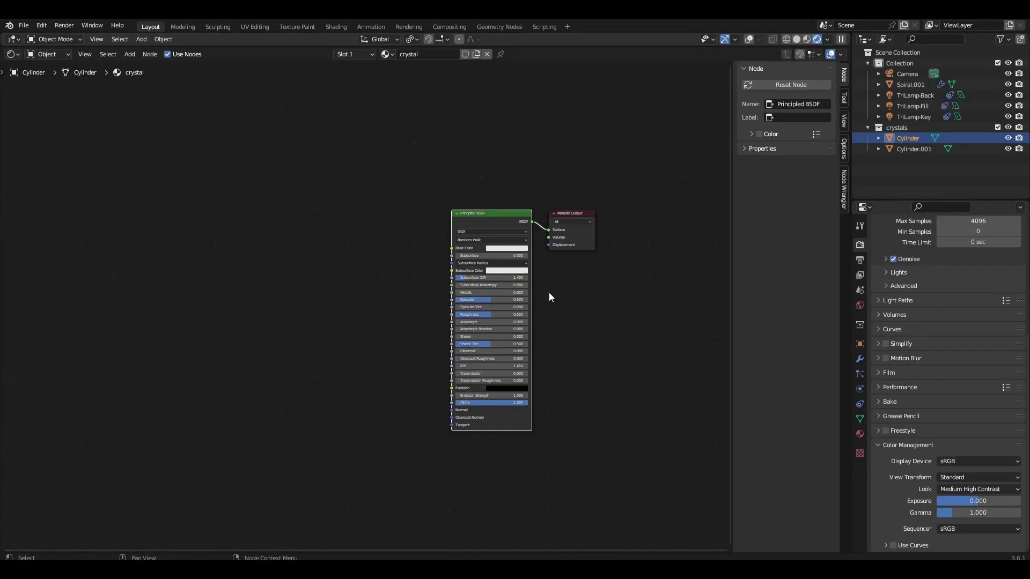
Step: Add a Color Ramp node to the crystal material and connect its Color output to the Principled BSDF's Base Color
scroll(550, 294, "up", 2)
key("shift+a")
type("color r")
key("Return")
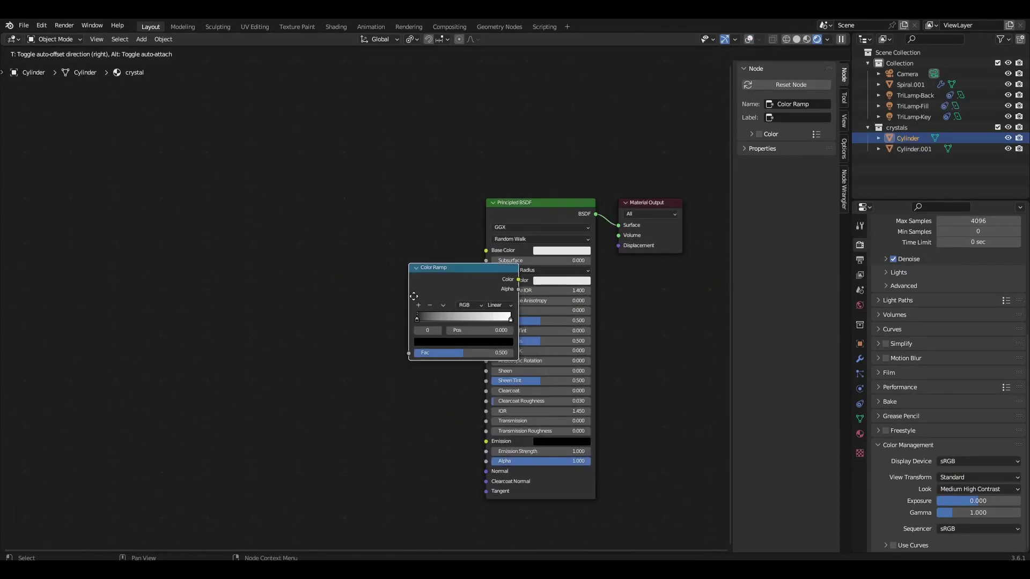
left_click(336, 246)
left_click_drag(442, 237, 486, 251)
left_click_drag(403, 243, 381, 269)
middle_click_drag(281, 278, 340, 270)
Step: Add a Voronoi Texture whose Color feeds the Color Ramp's Fac, and give it a Mapping node driven by Object texture coordinates
key("shift+a")
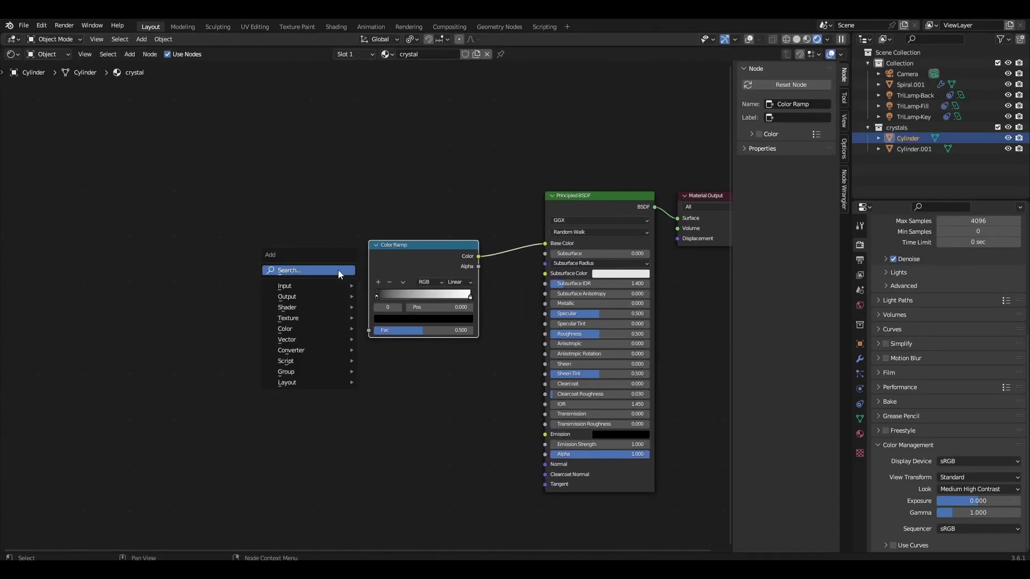
left_click(339, 270)
type("vor")
key("Return")
left_click(292, 313)
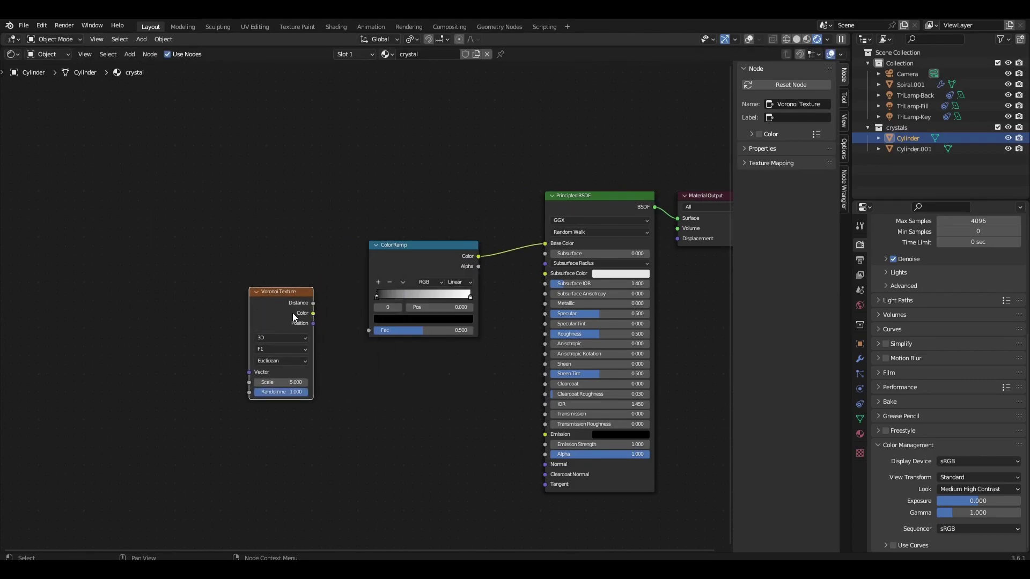
left_click_drag(313, 312, 369, 332)
left_click_drag(276, 299, 275, 323)
key("ctrl+t")
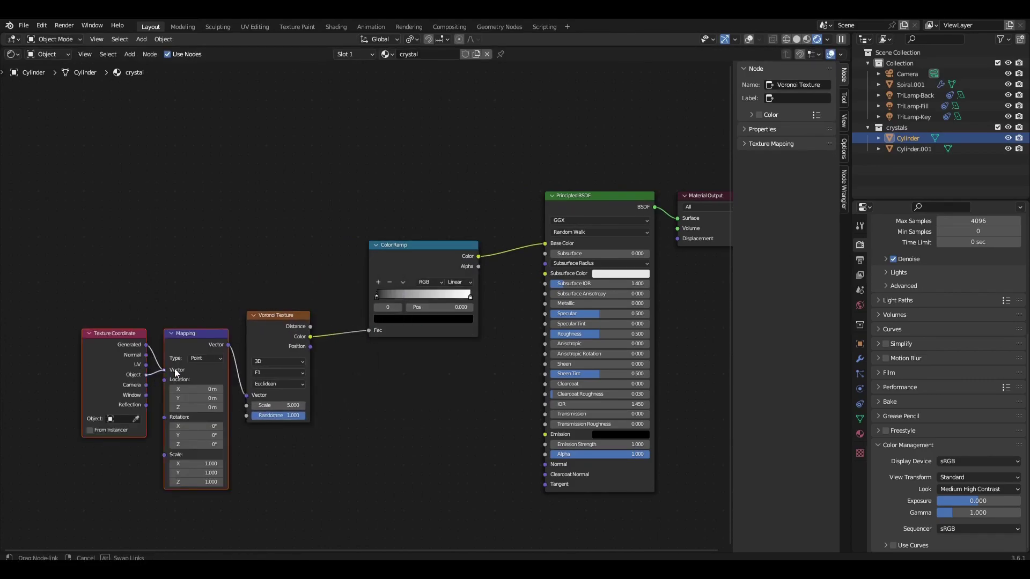
Step: Duplicate the Color Ramp and connect it between the Voronoi Texture's Color output and the Principled BSDF's Roughness
left_click(410, 253)
key("shift+d")
left_click(408, 372)
left_click(312, 338)
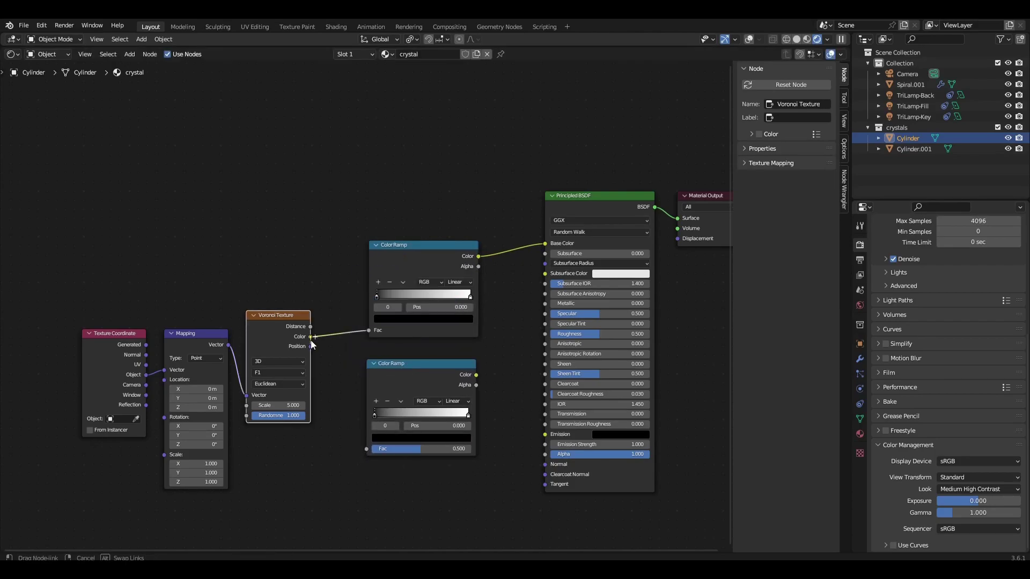
left_click_drag(312, 338, 367, 449)
left_click_drag(476, 375, 484, 374)
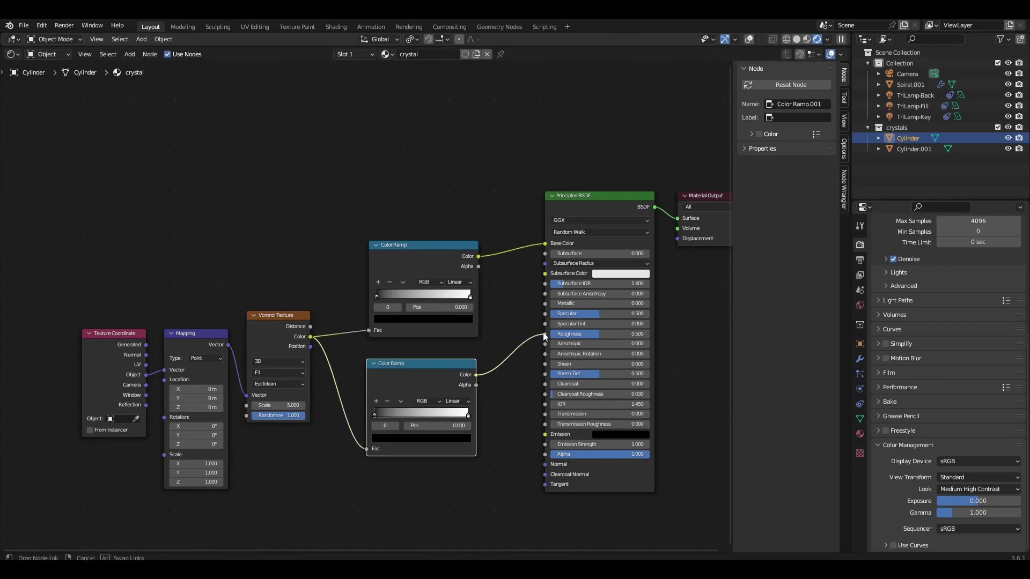
left_click_drag(545, 336, 545, 335)
Step: Move the black stop of the roughness Color Ramp to position 0.477
left_click_drag(420, 418, 422, 418)
scroll(483, 316, "up", 2)
middle_click_drag(486, 313, 463, 337)
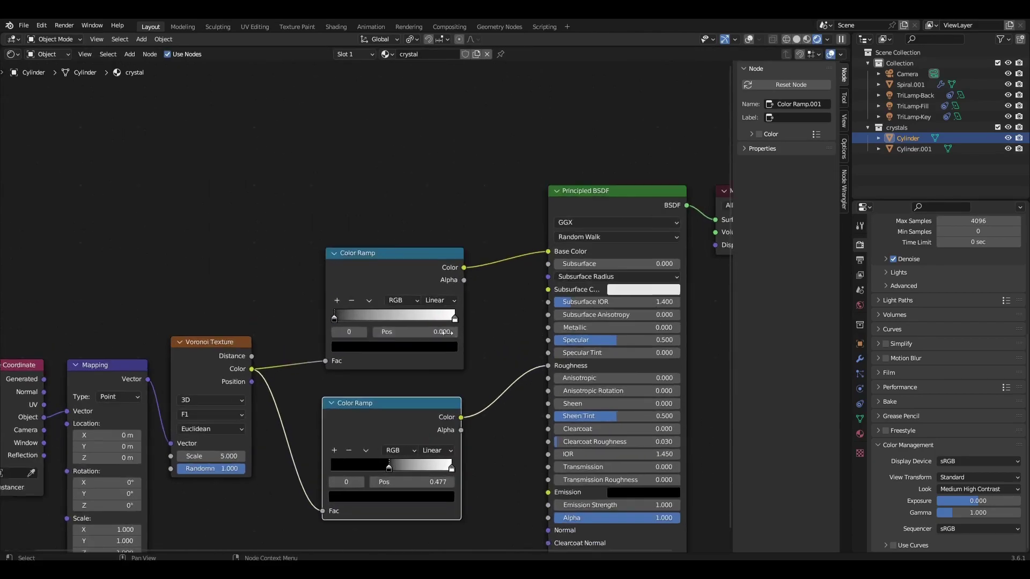
Step: Add a middle stop at 0.500 to the base color ramp and color its three stops white, pale cyan and pink
middle_click_drag(669, 328, 552, 290)
left_click(552, 289)
left_click(220, 263)
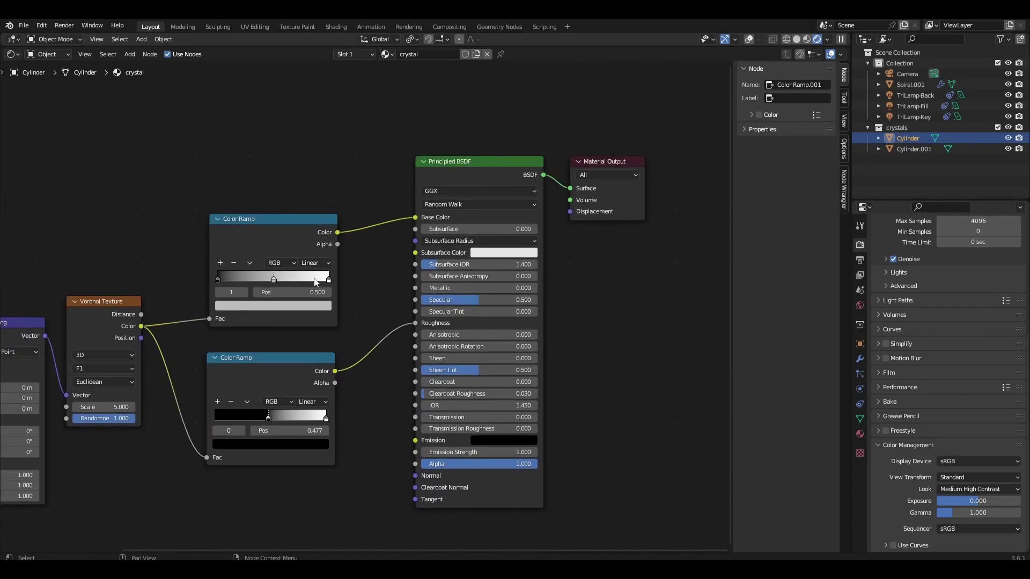
left_click(329, 280)
left_click(274, 306)
left_click_drag(275, 196, 308, 153)
left_click(274, 279)
left_click(274, 306)
left_click_drag(261, 191, 261, 184)
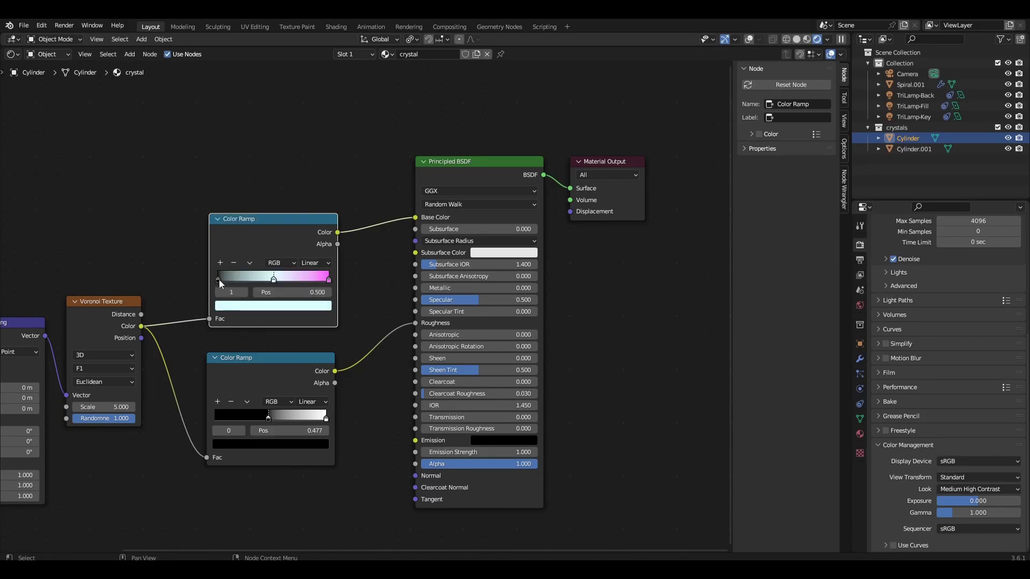
left_click(218, 279)
left_click(234, 305)
Step: Set the Principled BSDF's Transmission to 1.000 and insert a Mix Shader between it and the Material Output
middle_click_drag(505, 328, 381, 329)
left_click_drag(348, 419, 414, 419)
left_click_drag(497, 162, 642, 216)
middle_click_drag(542, 292, 506, 283)
key("shift+a")
left_click(499, 285)
type("mi")
left_click(545, 323)
left_click(499, 255)
Step: Add an Emission shader and connect it to the second Shader input of the Mix Shader
key("shift+a")
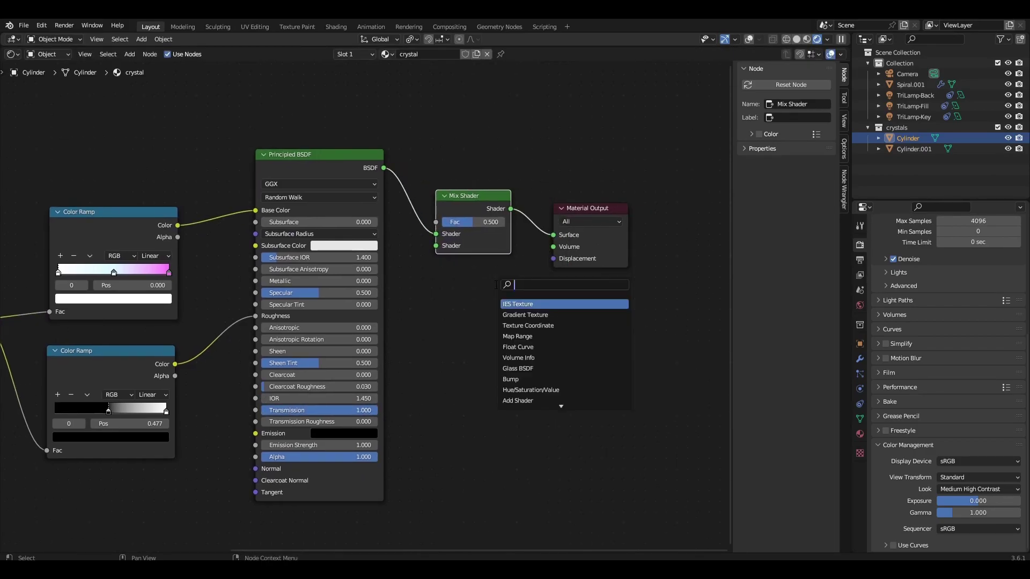
type("emis")
key("Return")
left_click(419, 315)
left_click_drag(513, 336, 436, 246)
Step: Add a Layer Weight node and connect its Fresnel output to the Mix Shader's Fac
middle_click_drag(459, 176, 485, 294)
key("shift+a")
type("la")
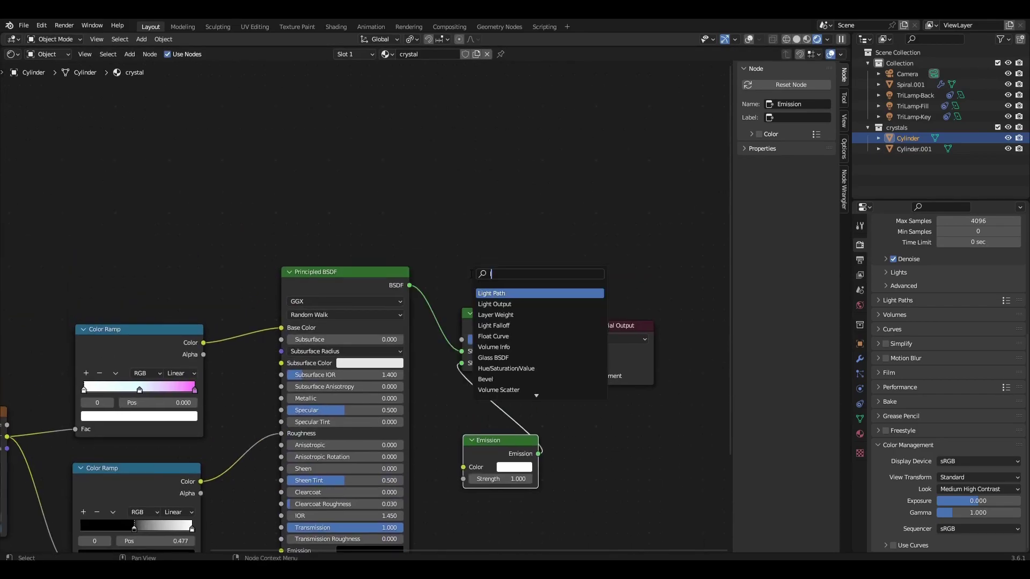
key("Return")
left_click(413, 189)
left_click_drag(488, 206, 460, 335)
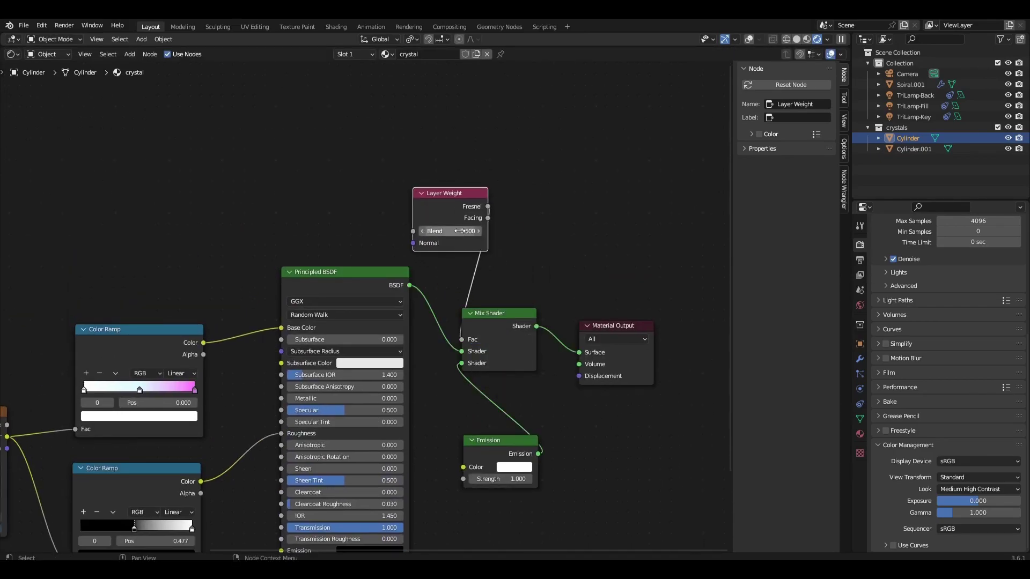
Step: Set the Layer Weight's Blend to 0.01 and the Emission shader's Strength to 5
double_click(459, 234)
type("0.01")
key("Return")
double_click(483, 475)
type("5")
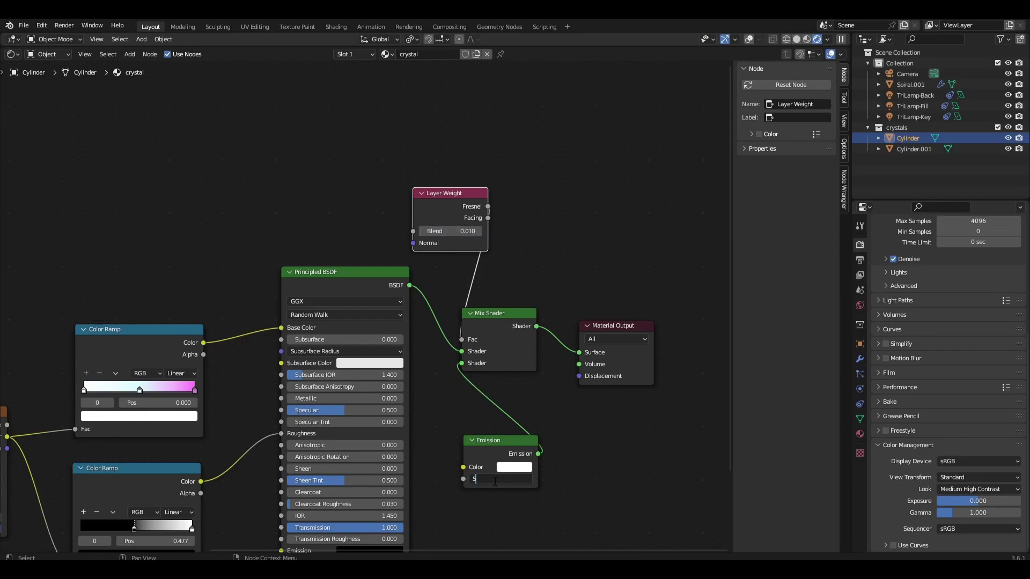
key("Return")
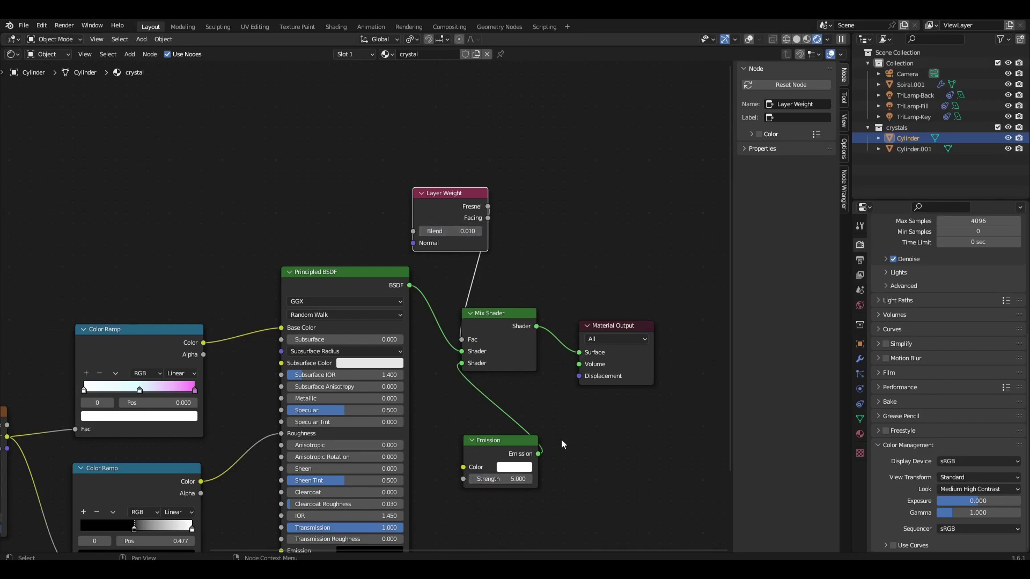